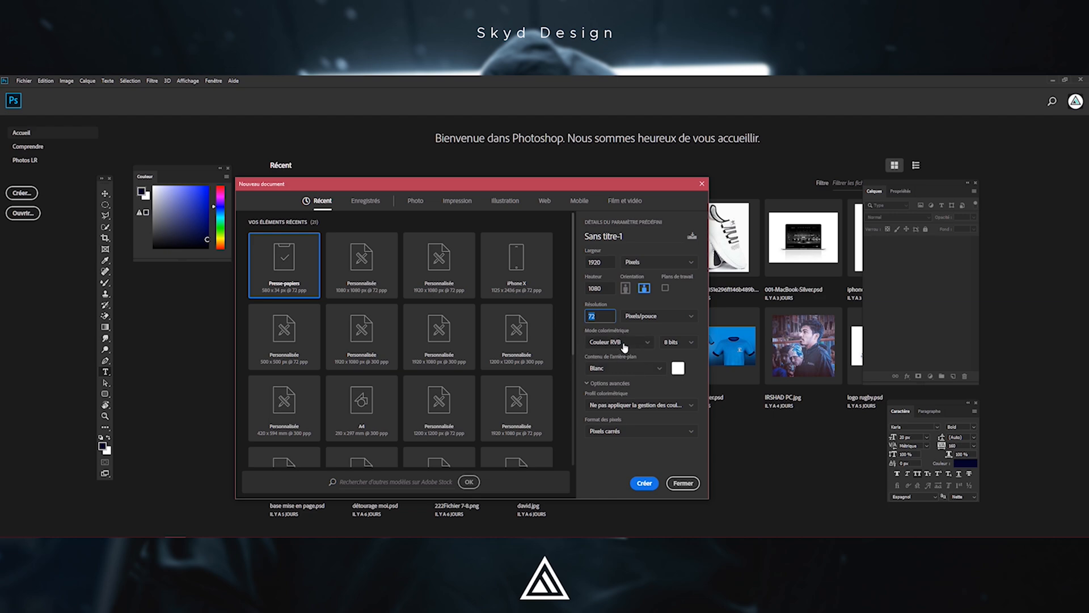
Create a new 1920 × 1080 px document at 72 ppi
click(643, 482)
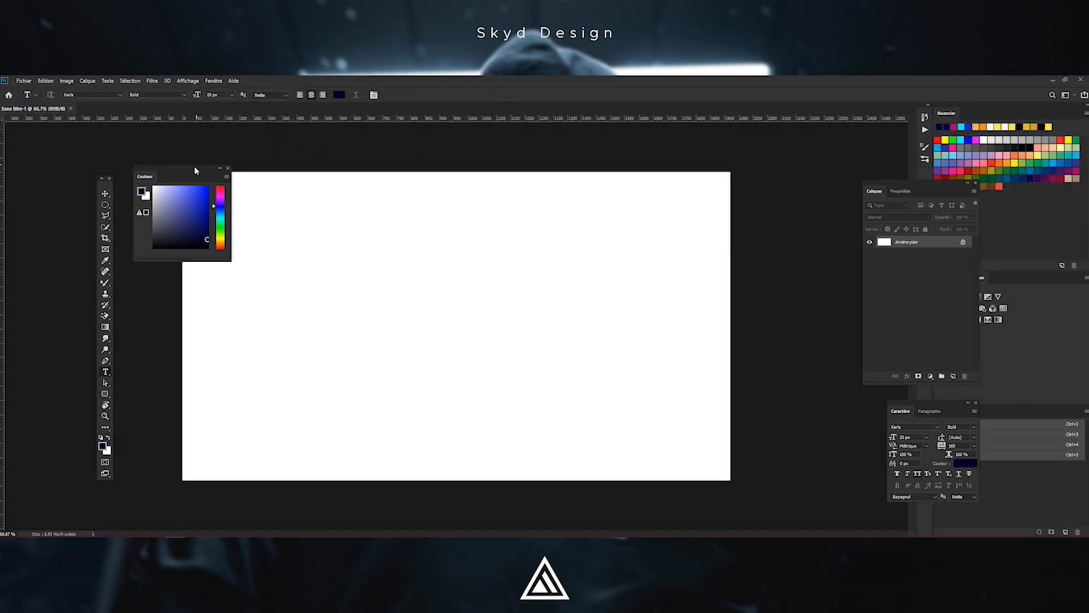
drag(194, 172, 627, 270)
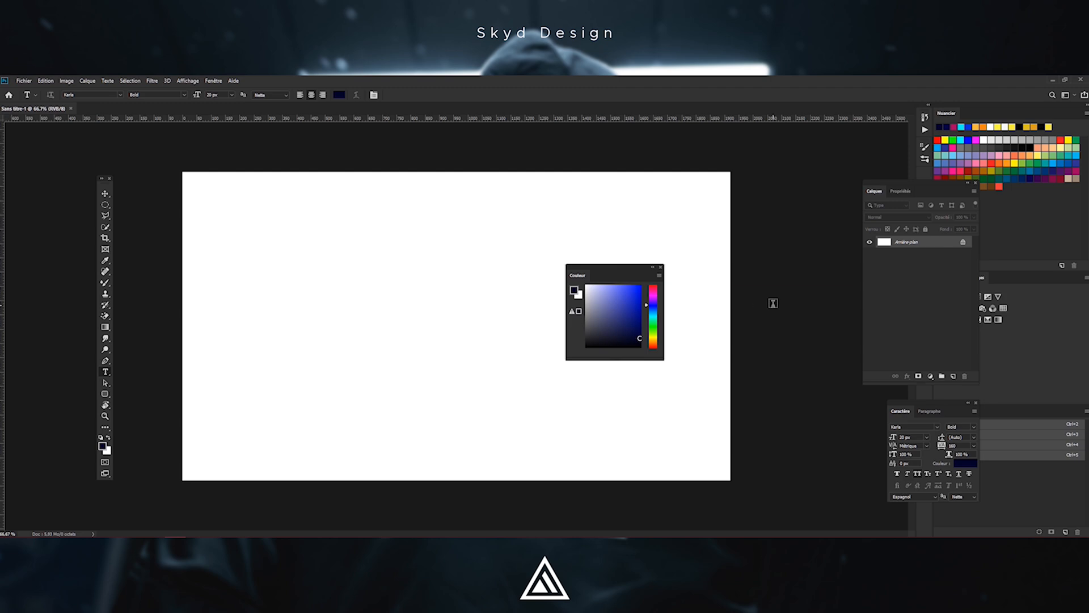
Add a new layer and rename it forme
click(953, 377)
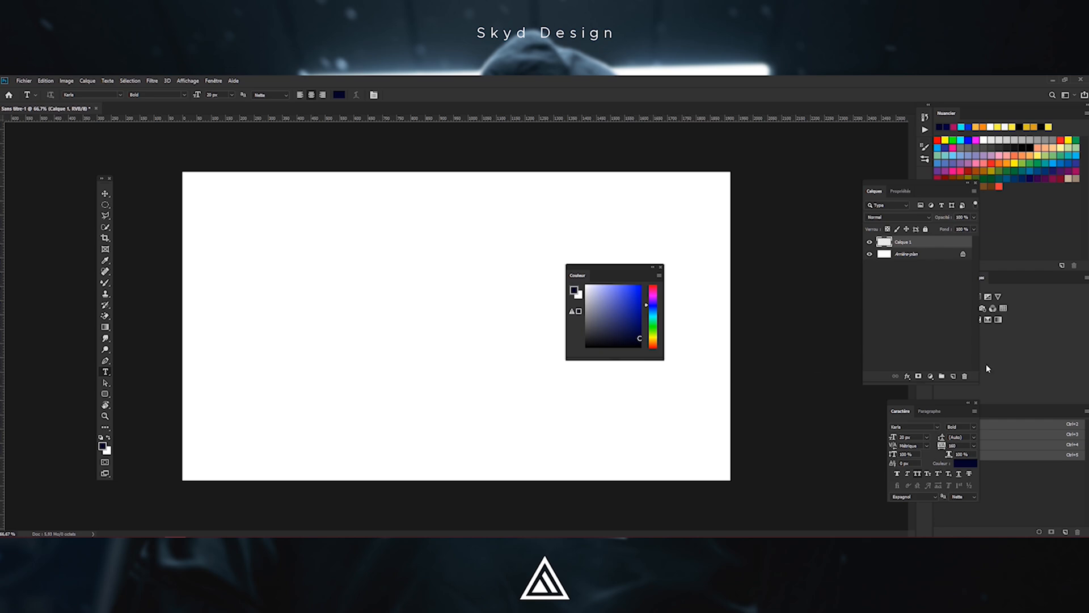
double_click(908, 242)
text(d)
text(forme)
key(Return)
Build a cloud-shaped selection from several overlapping elliptical marquees near the canvas's upper left
drag(618, 267, 743, 353)
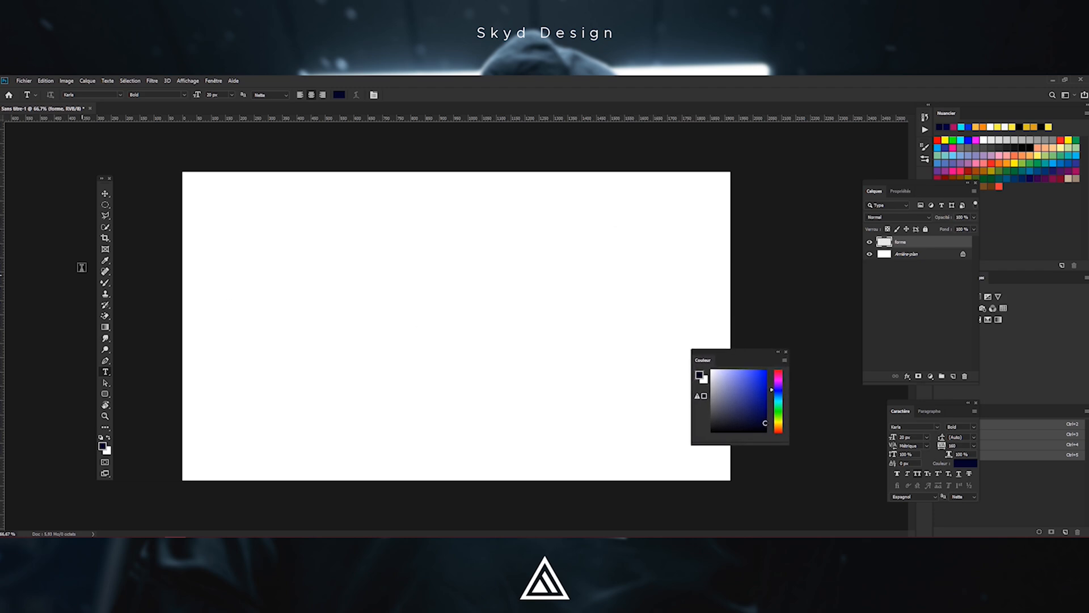
click(106, 207)
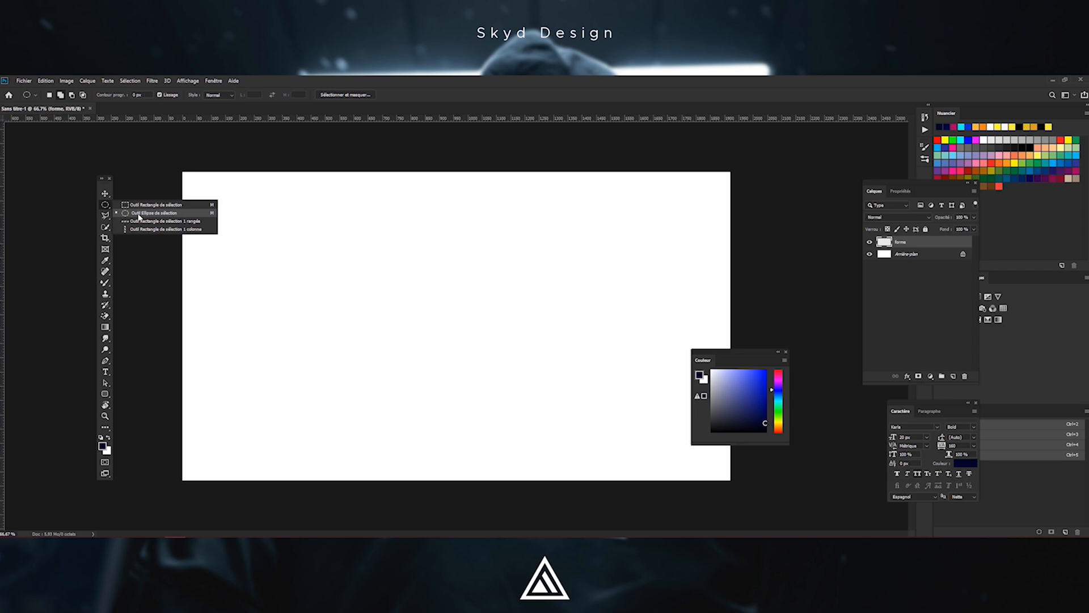
click(119, 216)
click(106, 206)
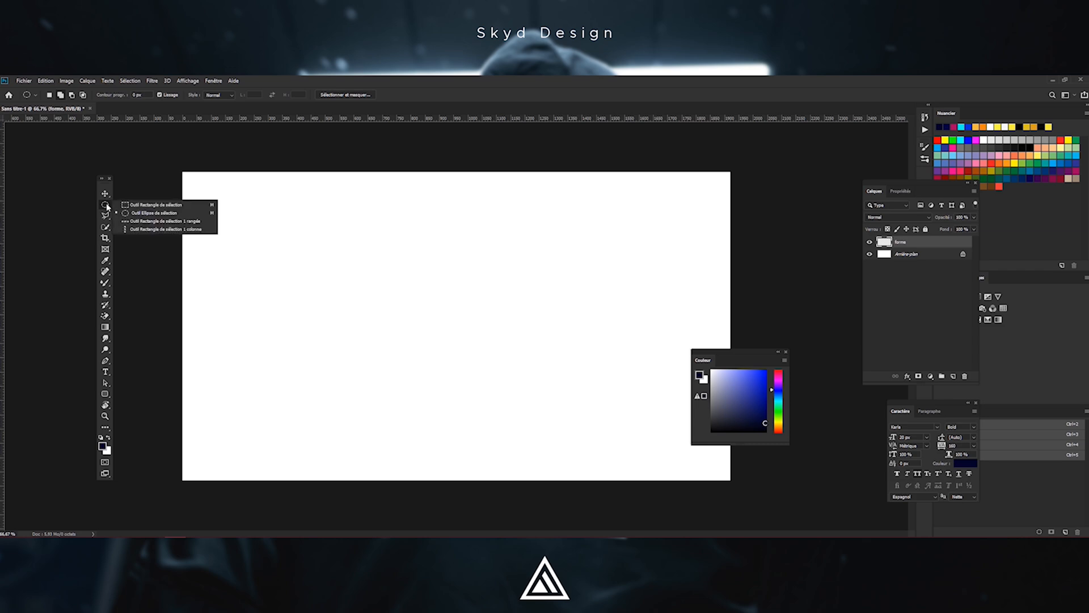
click(120, 205)
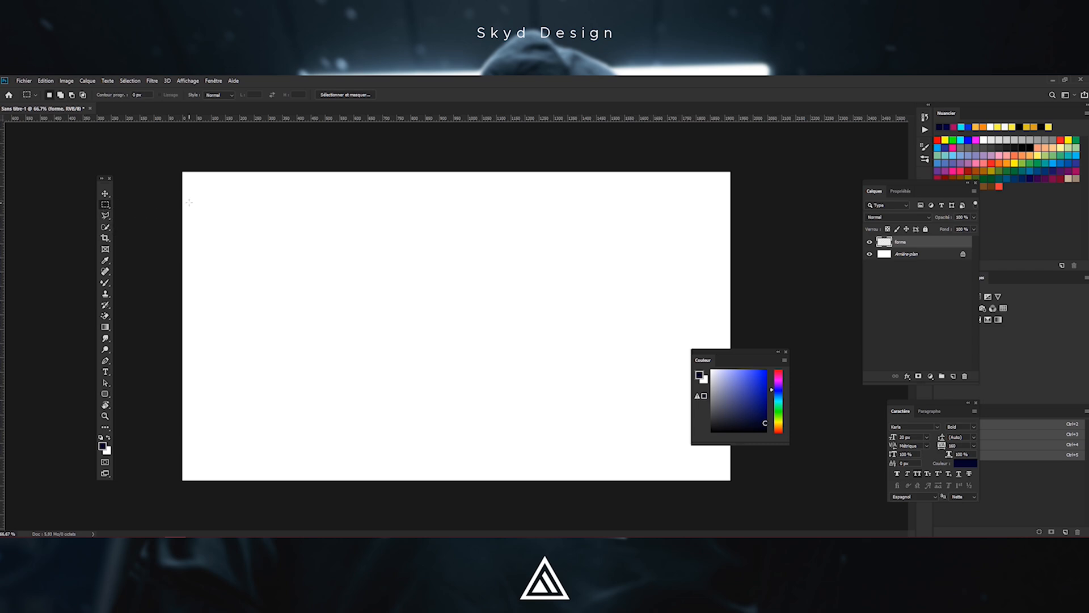
click(107, 205)
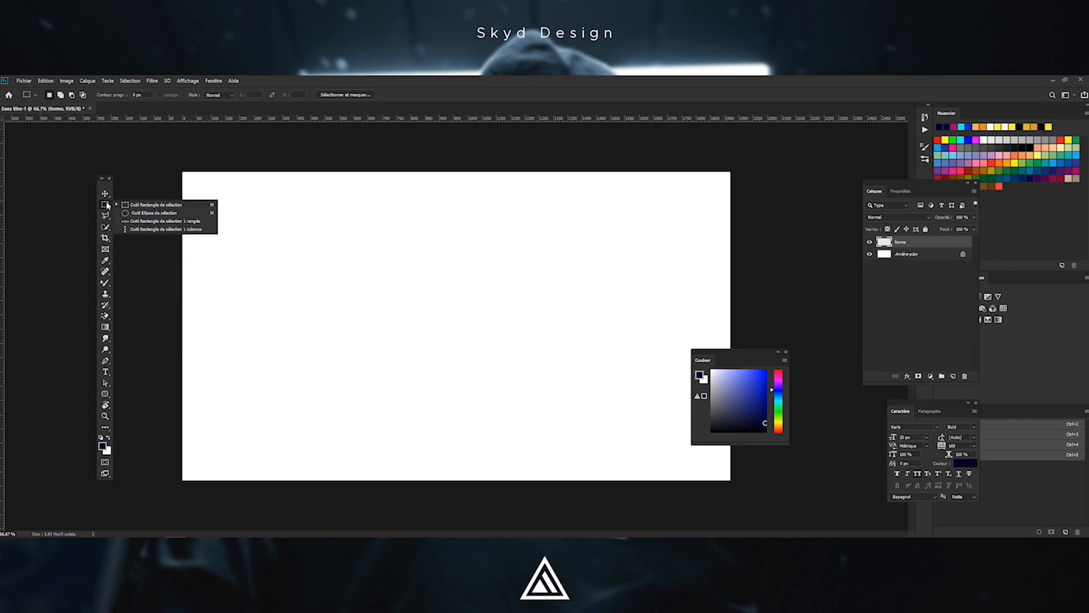
click(145, 213)
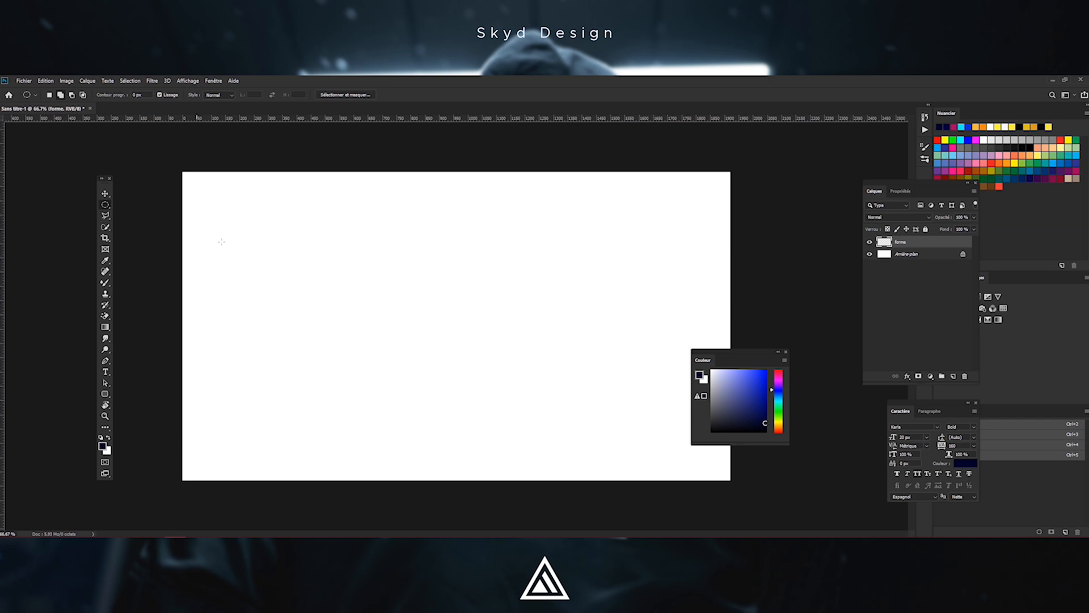
drag(290, 227, 307, 254)
drag(315, 226, 308, 241)
drag(274, 237, 292, 282)
drag(335, 230, 280, 295)
drag(312, 247, 274, 276)
Fill the selection with the navy foreground colour using the Paint Bucket, then clear the fill
click(105, 405)
right_click(105, 394)
right_click(104, 384)
right_click(105, 361)
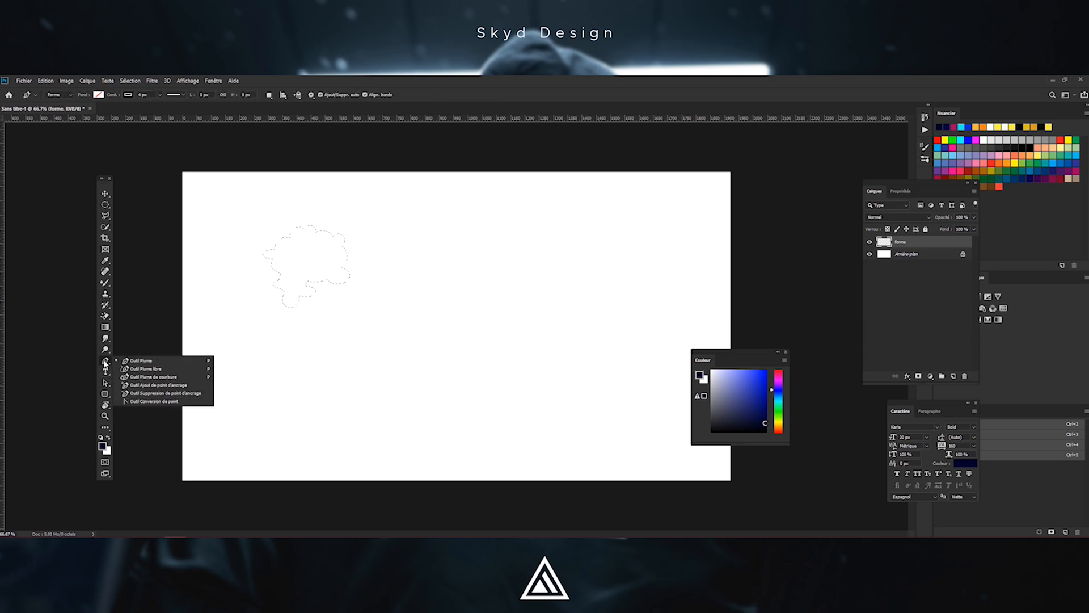
right_click(105, 349)
right_click(106, 338)
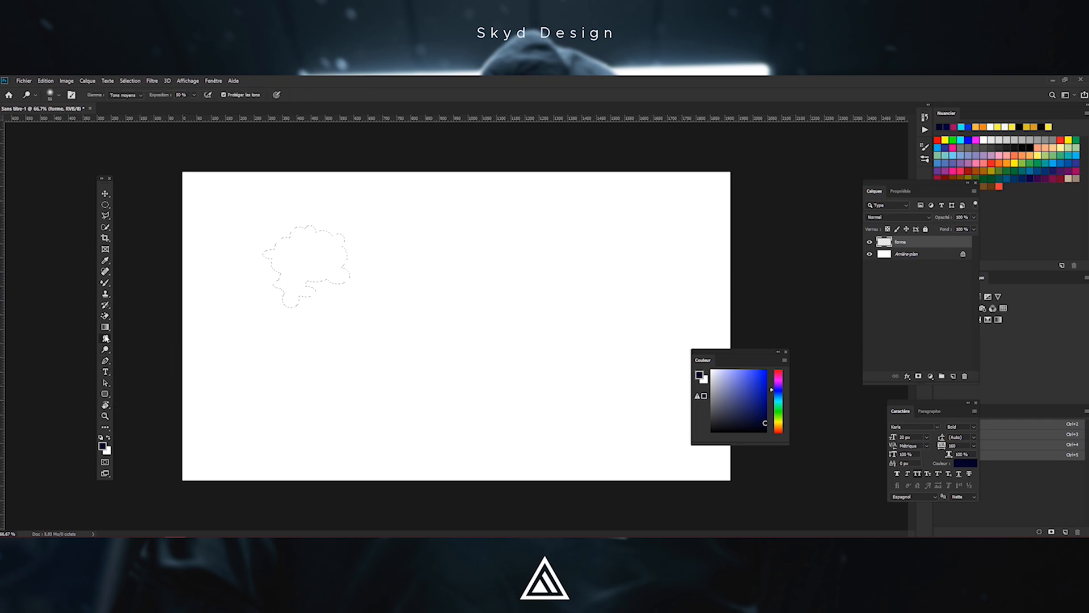
right_click(105, 328)
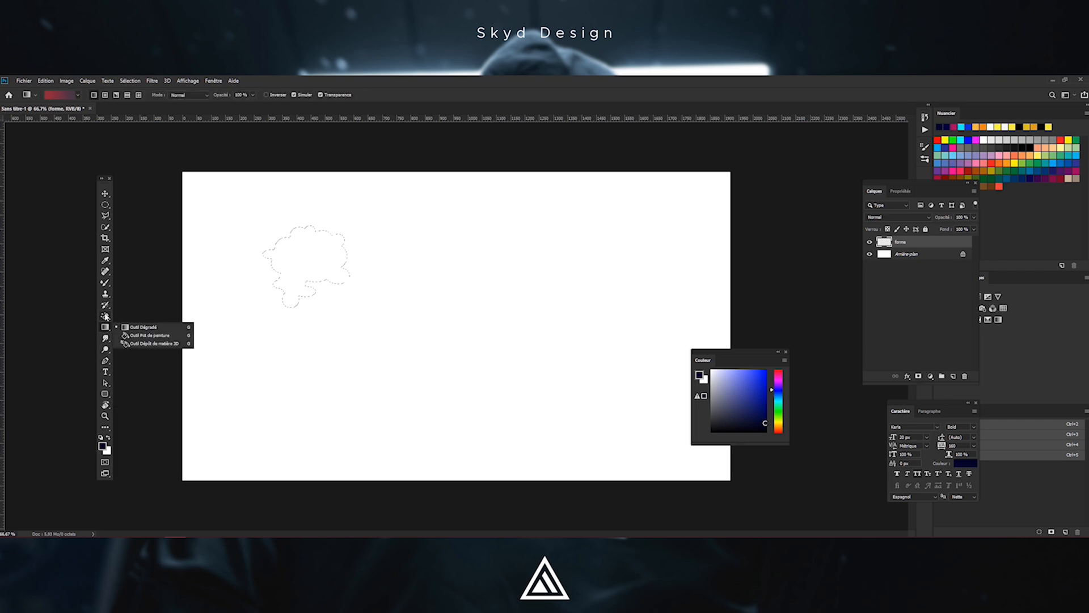
right_click(104, 317)
right_click(105, 325)
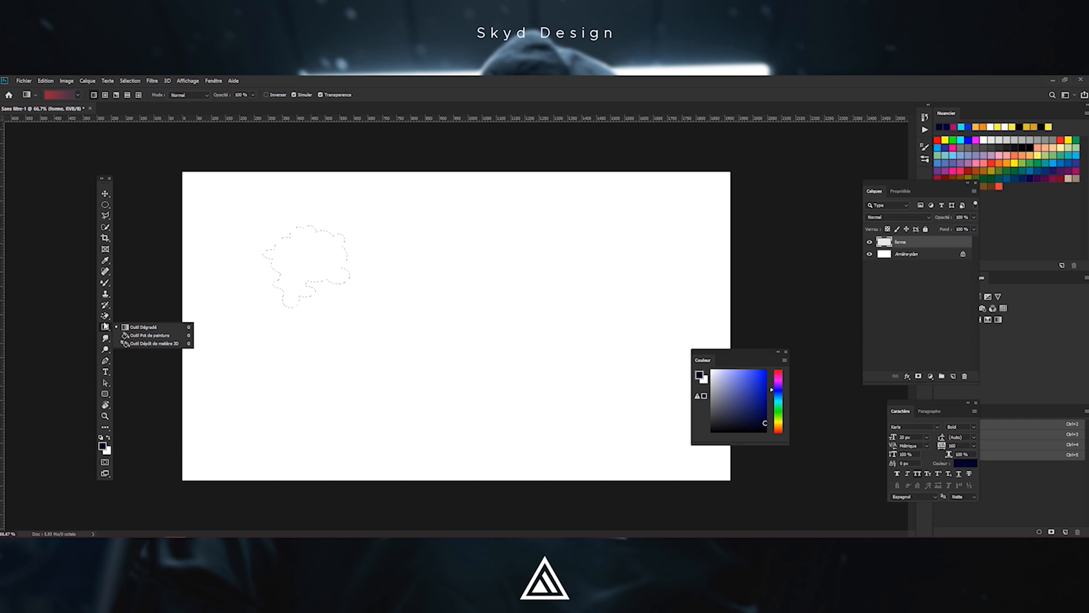
click(150, 338)
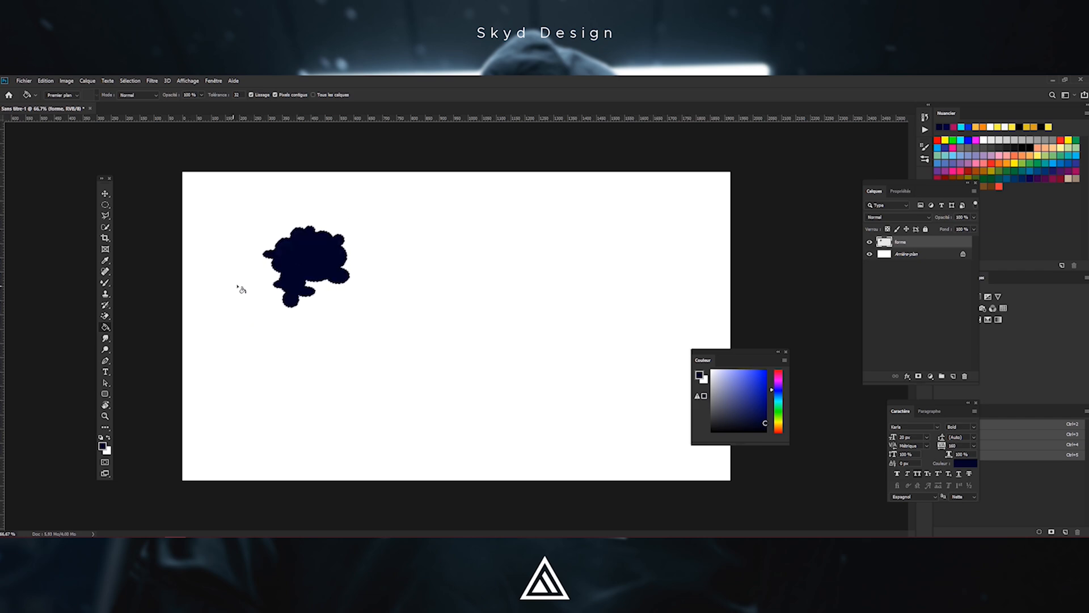
key(Delete)
Set the foreground colour to black, #000000
key(i)
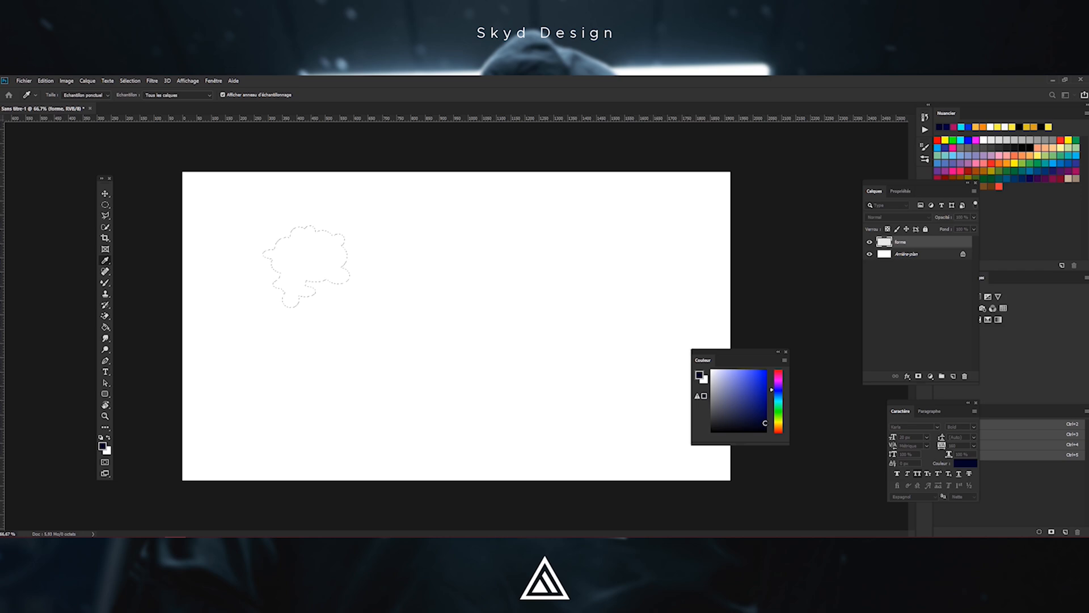
drag(473, 194, 448, 194)
drag(343, 311, 321, 330)
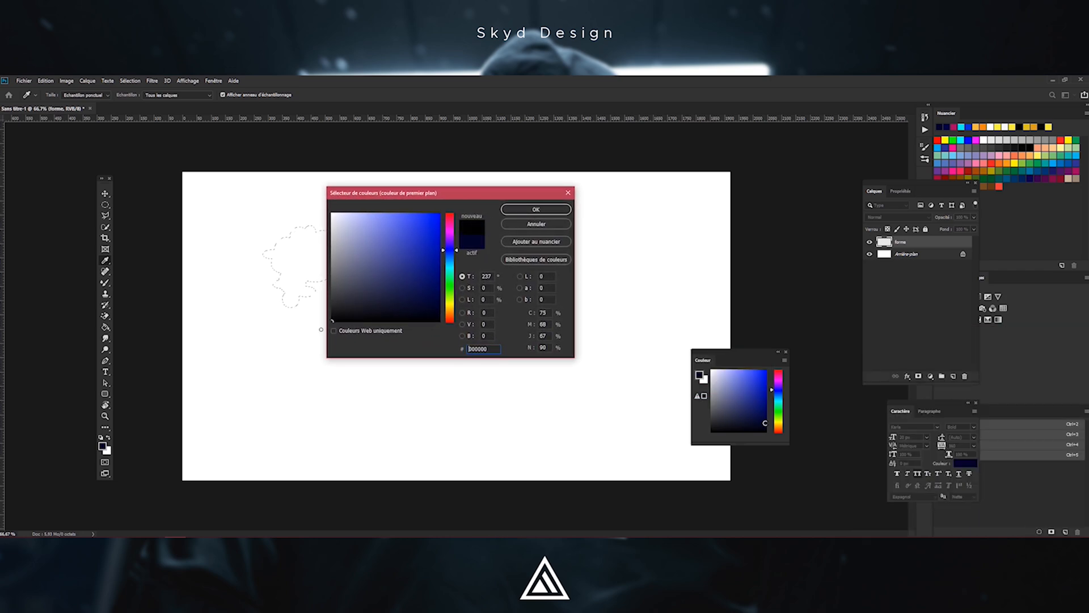
click(536, 209)
key(g)
click(304, 255)
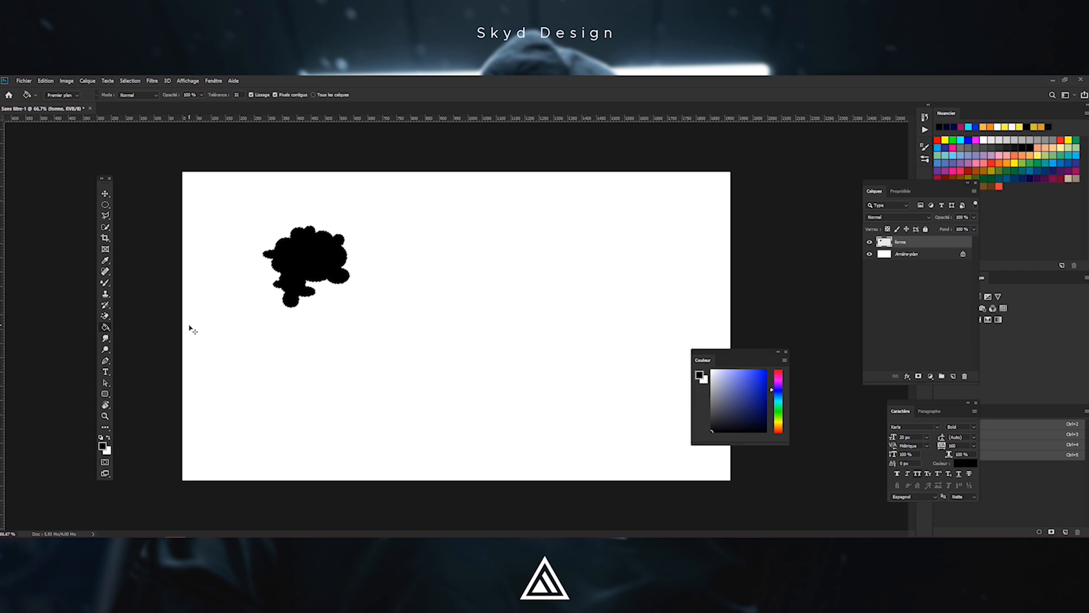
key(ctrl+z)
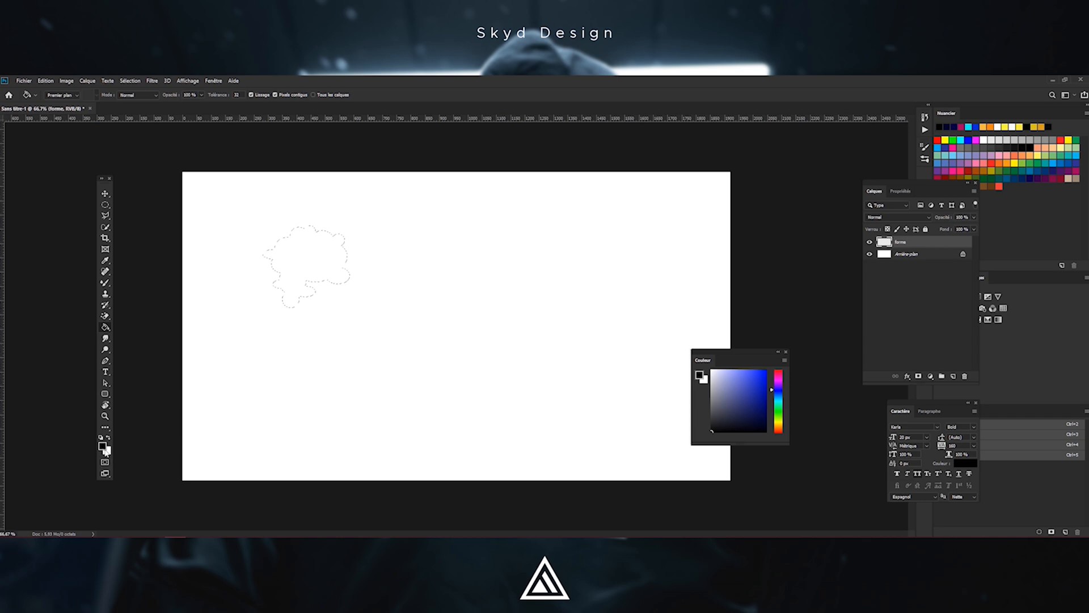
Set the background colour to a salmon red
click(108, 450)
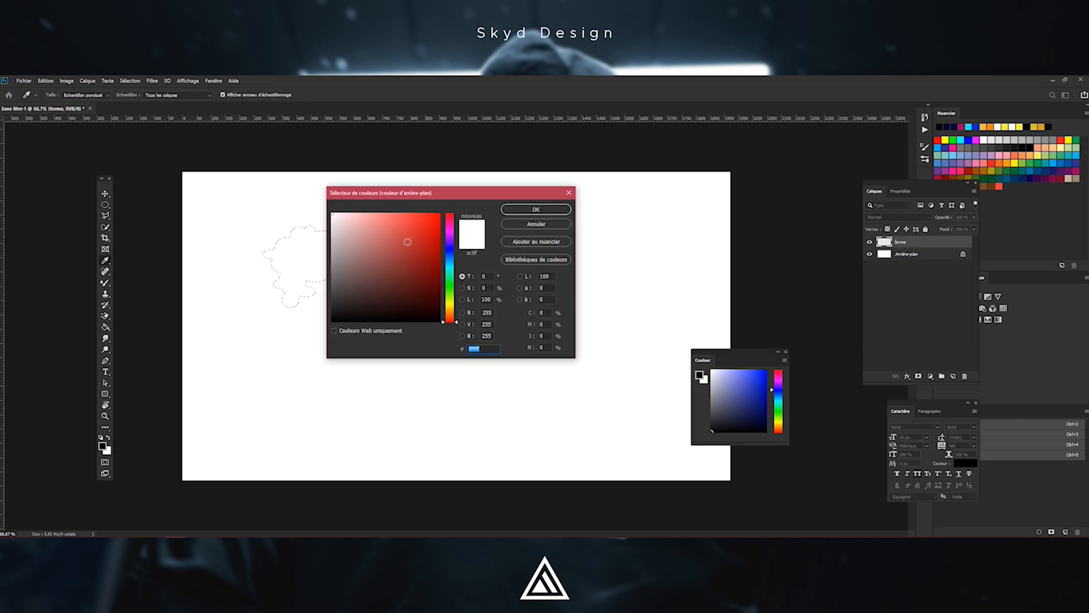
drag(407, 244, 395, 217)
click(536, 209)
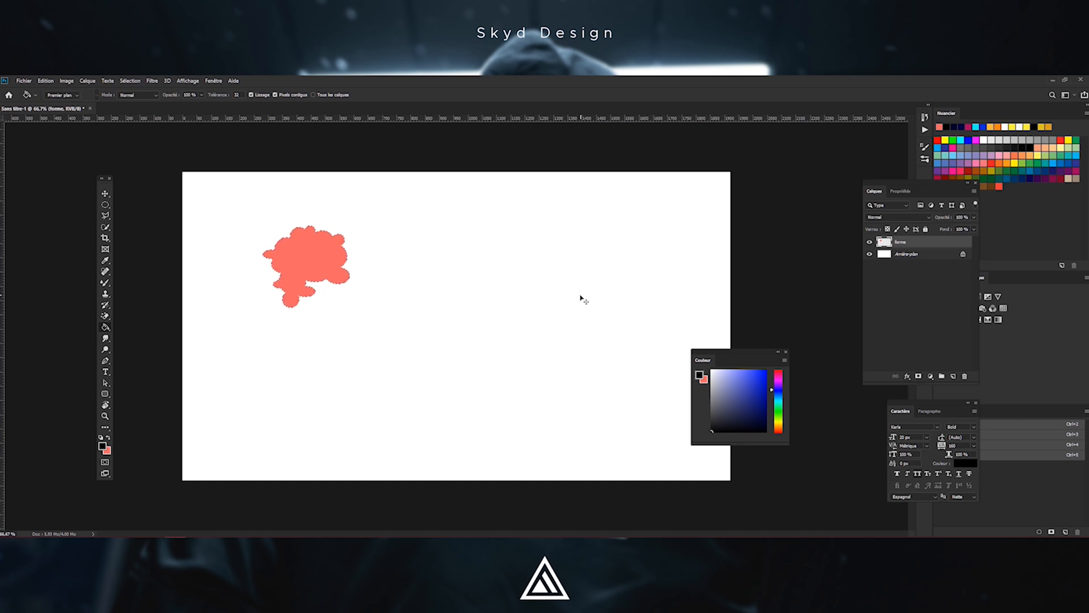
Fill the cloud selection with the black foreground colour
key(Delete)
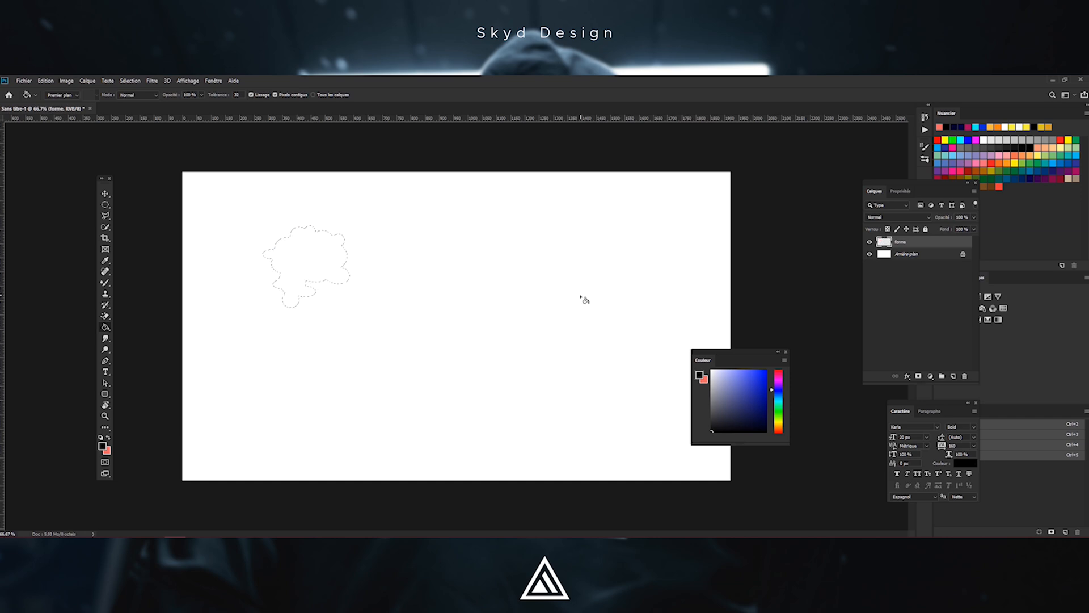
key(alt+BackSpace)
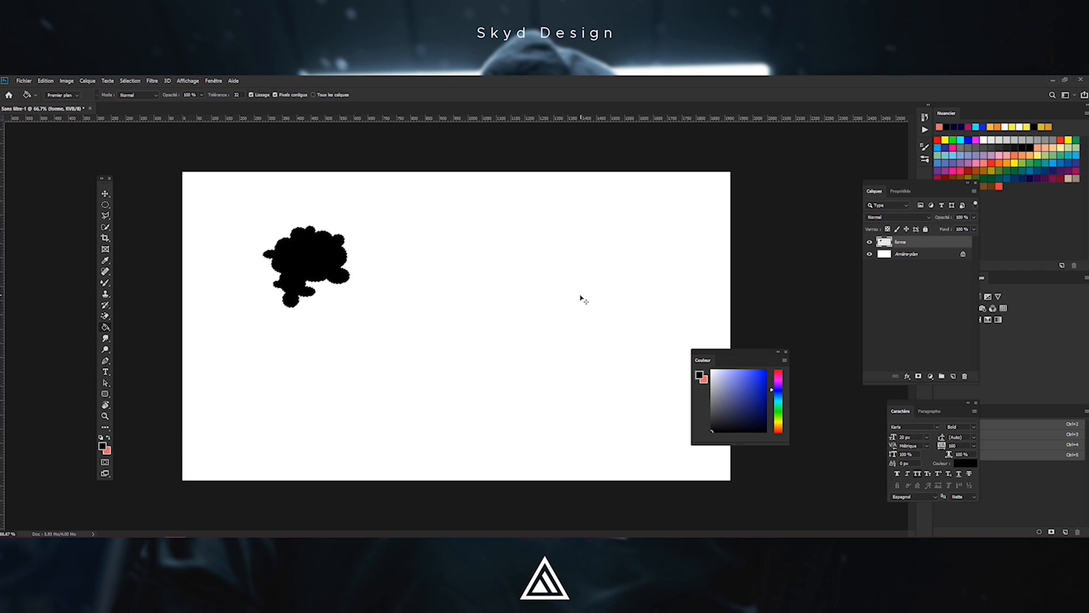
key(ctrl+BackSpace)
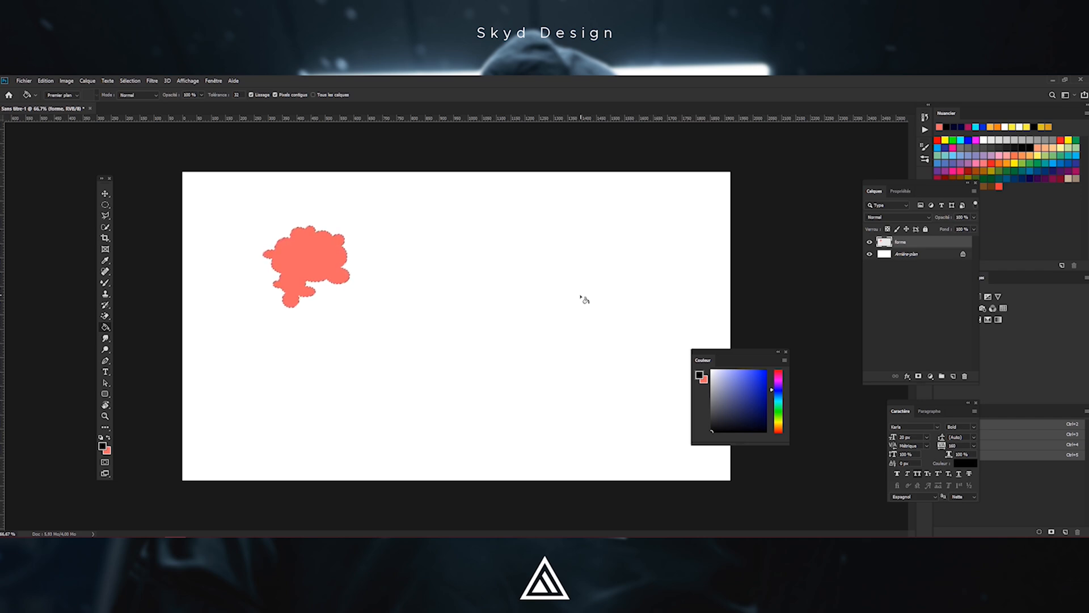
key(alt+BackSpace)
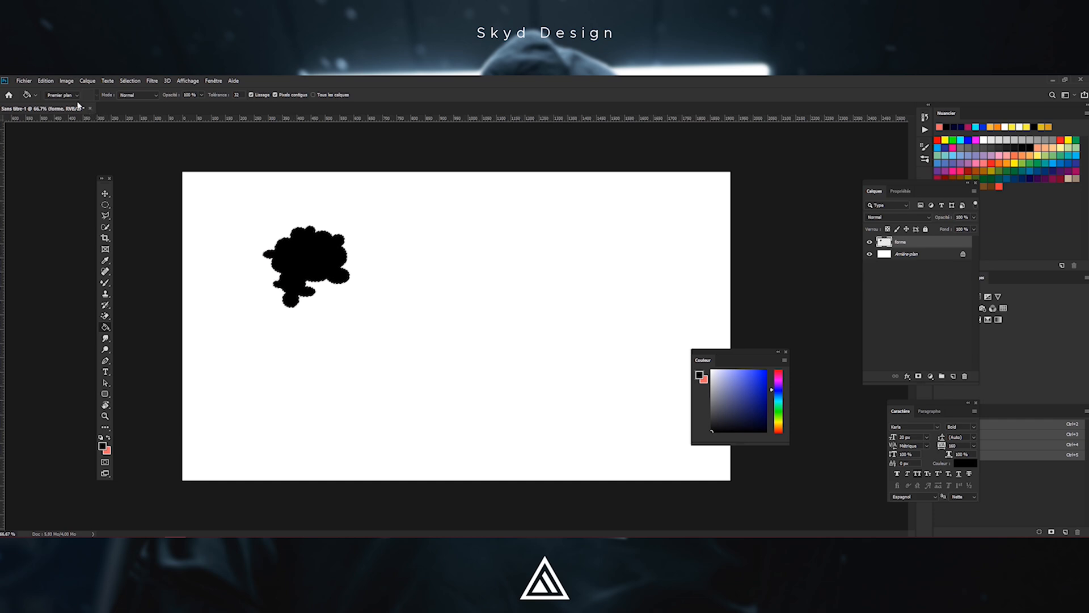
Define a new brush preset from the black cloud shape, named bru
click(66, 80)
mouse_move(47, 84)
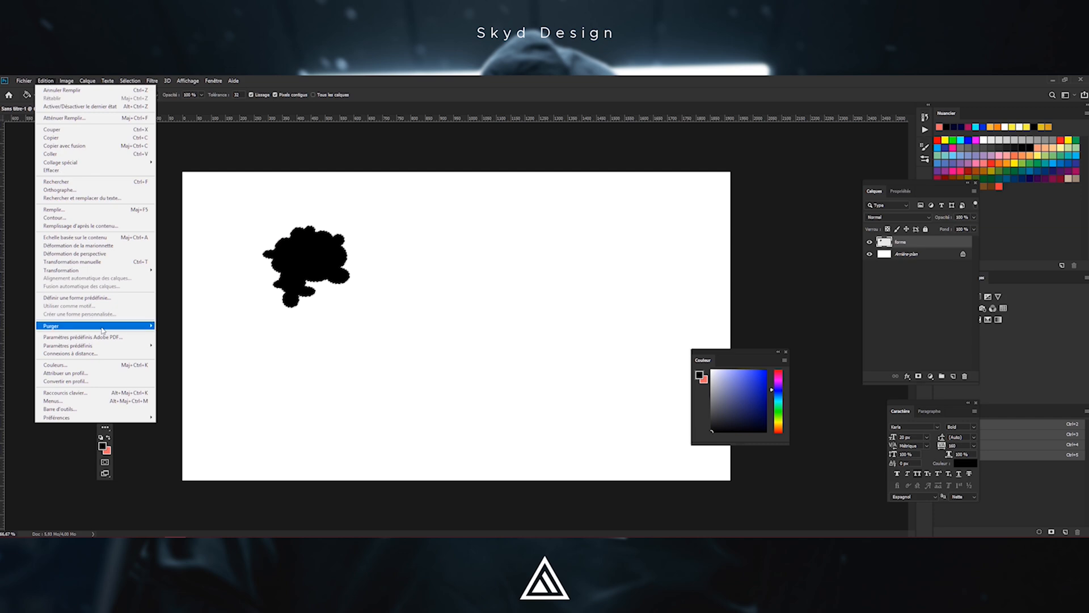
click(79, 300)
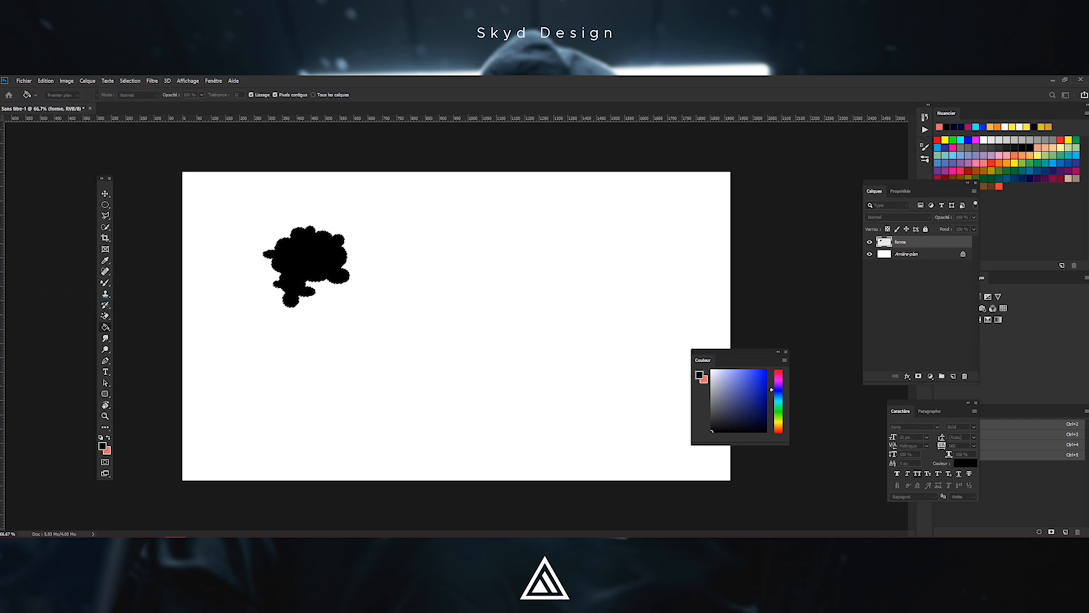
drag(973, 282, 434, 260)
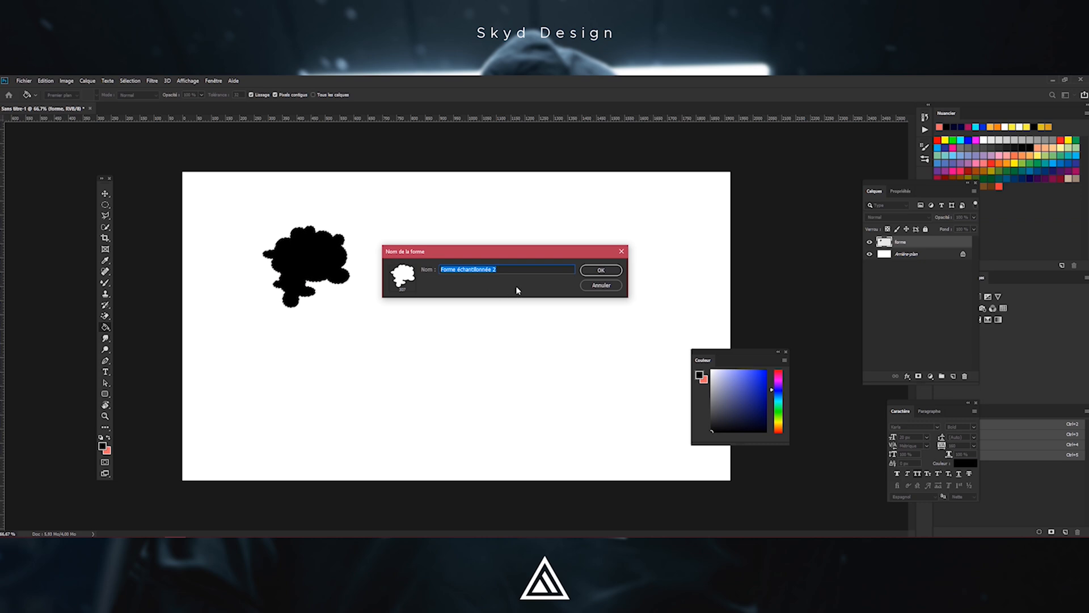
text(brush effet 3D)
key(Return)
Create a new layer named couleurs
key(b)
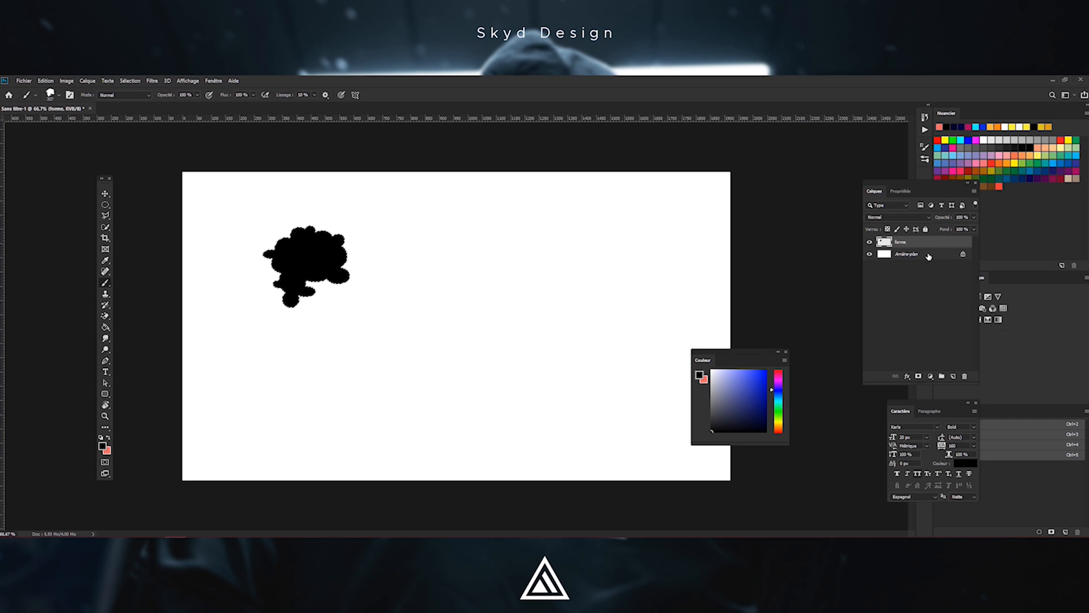
click(868, 242)
click(868, 243)
click(868, 242)
click(869, 242)
double_click(906, 242)
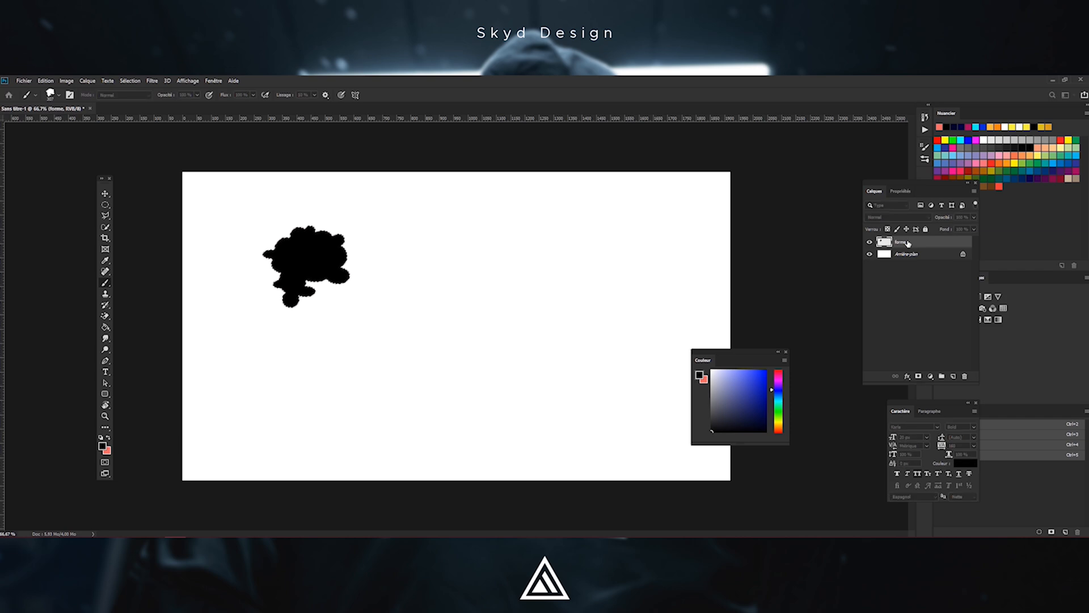
drag(1088, 201, 609, 227)
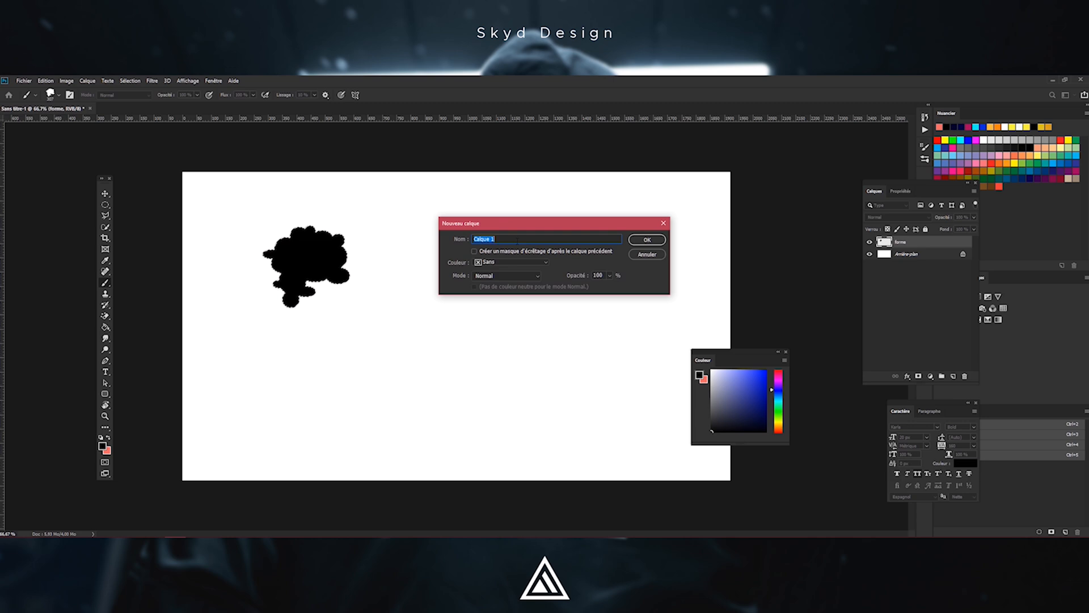
text(cu)
text(uleurs)
key(Return)
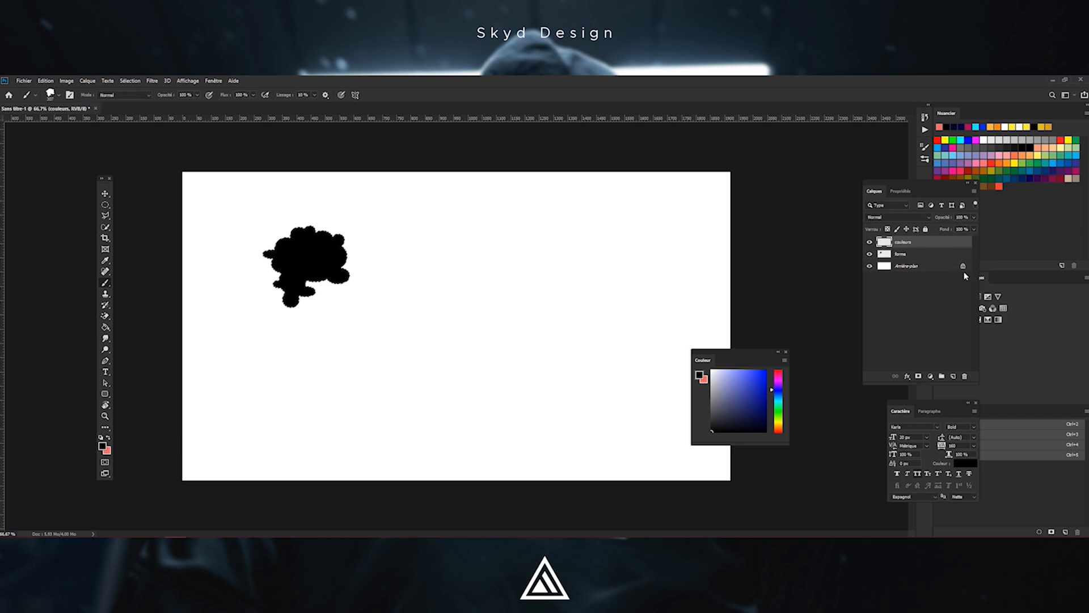
Hide the forme layer and switch to the Brush tool
click(870, 254)
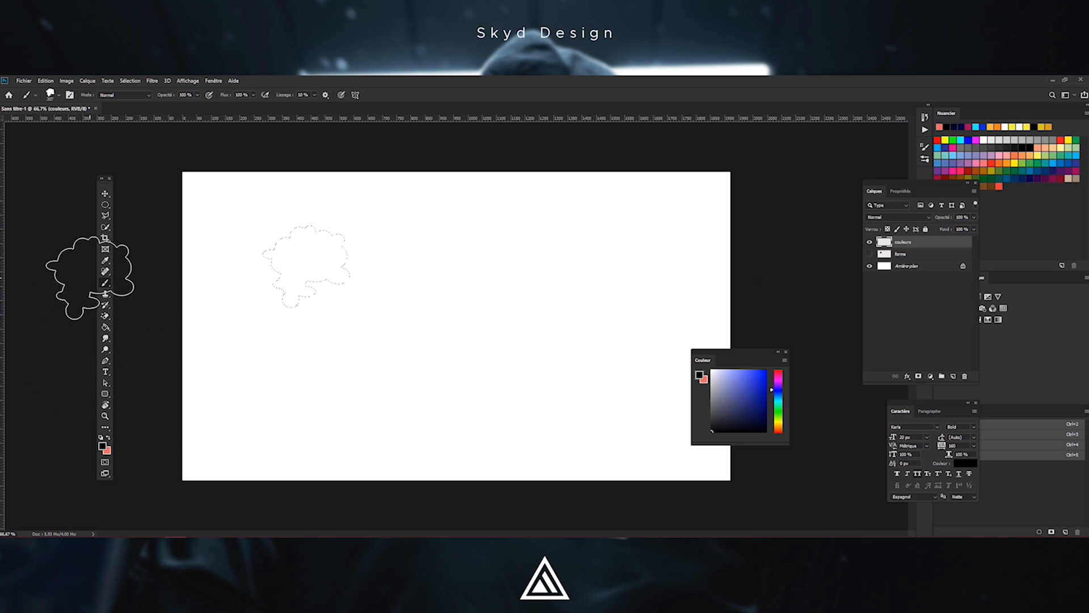
right_click(103, 289)
click(160, 283)
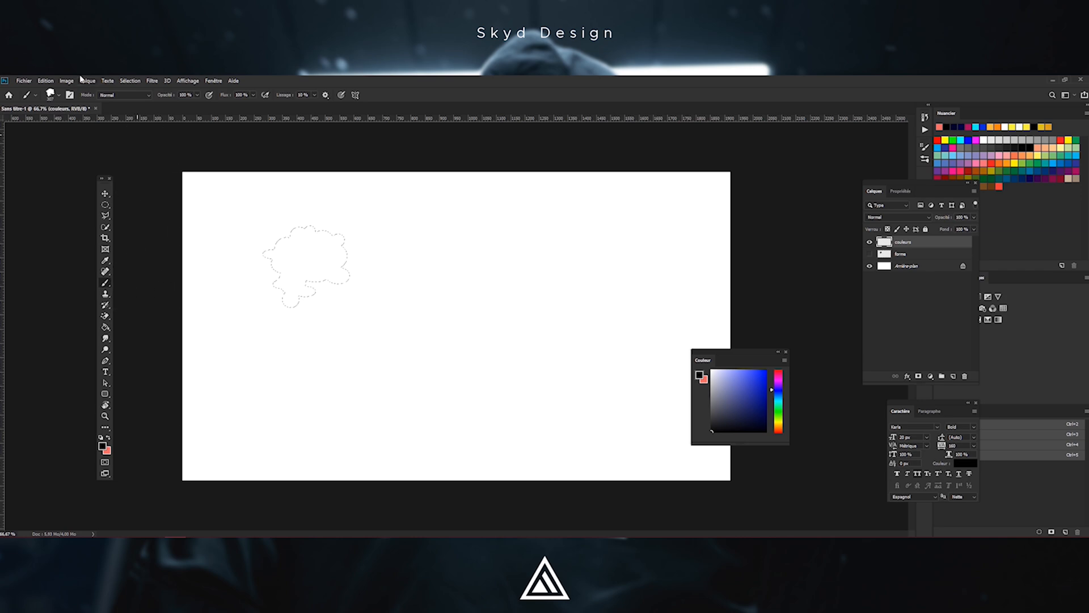
Choose a round brush from the brush preset picker
click(58, 98)
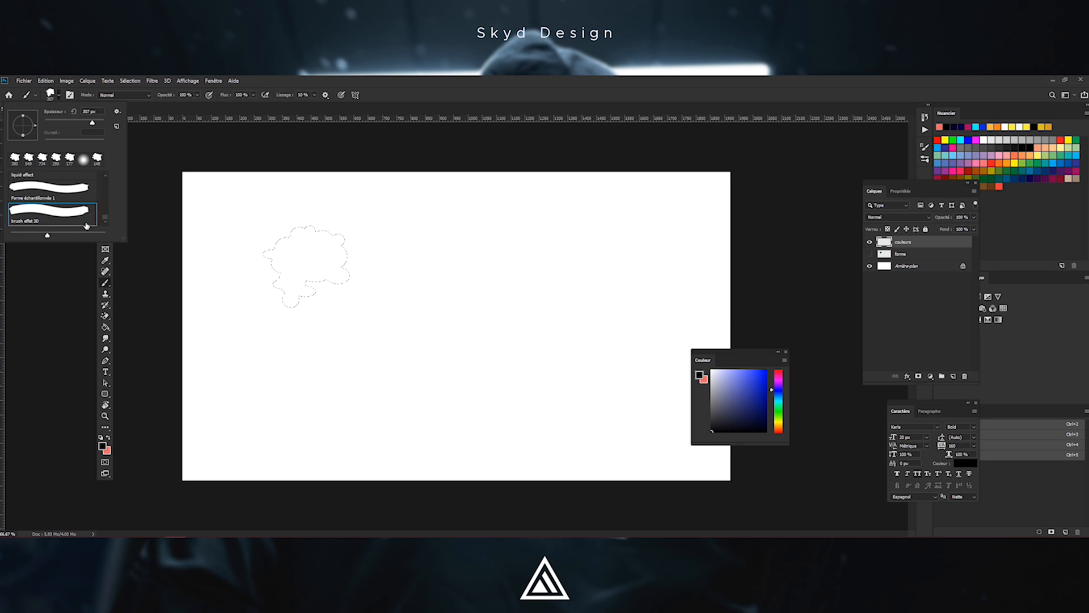
drag(105, 221, 109, 179)
click(51, 192)
click(494, 293)
drag(495, 291, 475, 291)
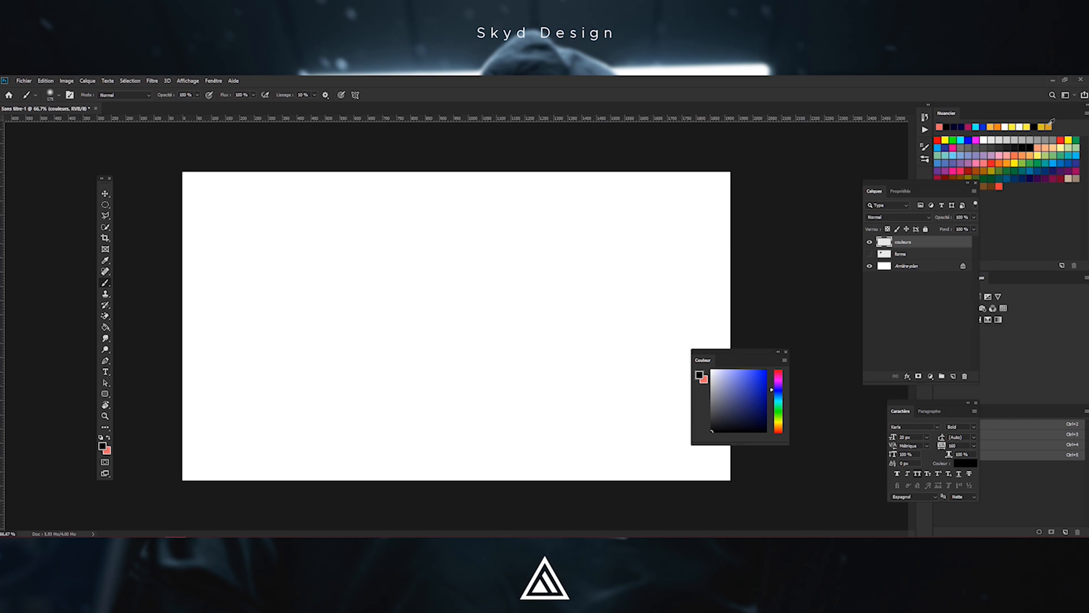
Reset the colours to black and white and fill the couleurs layer with black
click(1023, 125)
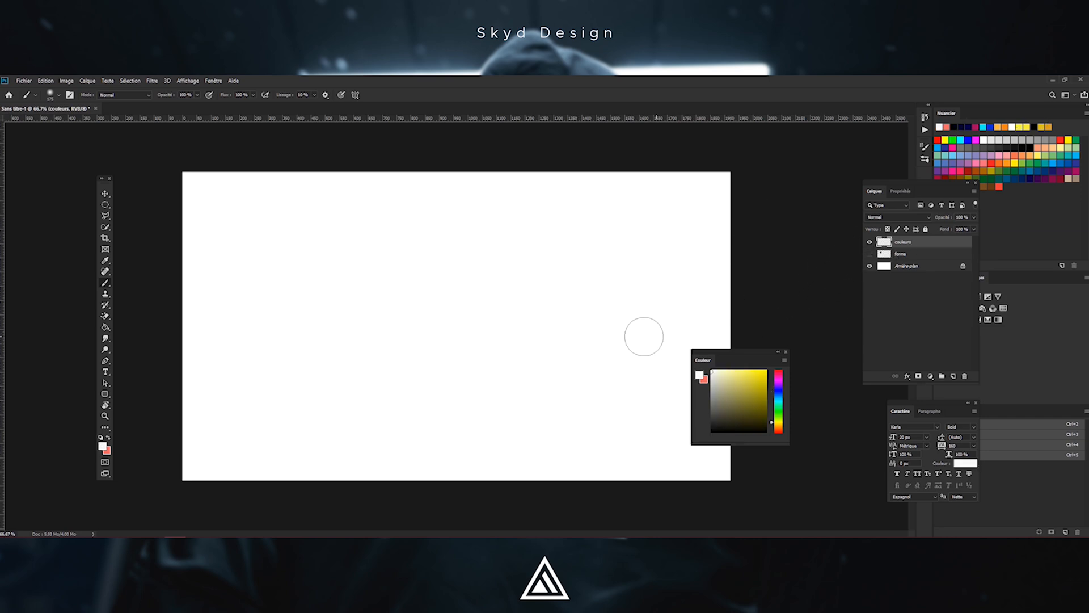
click(100, 438)
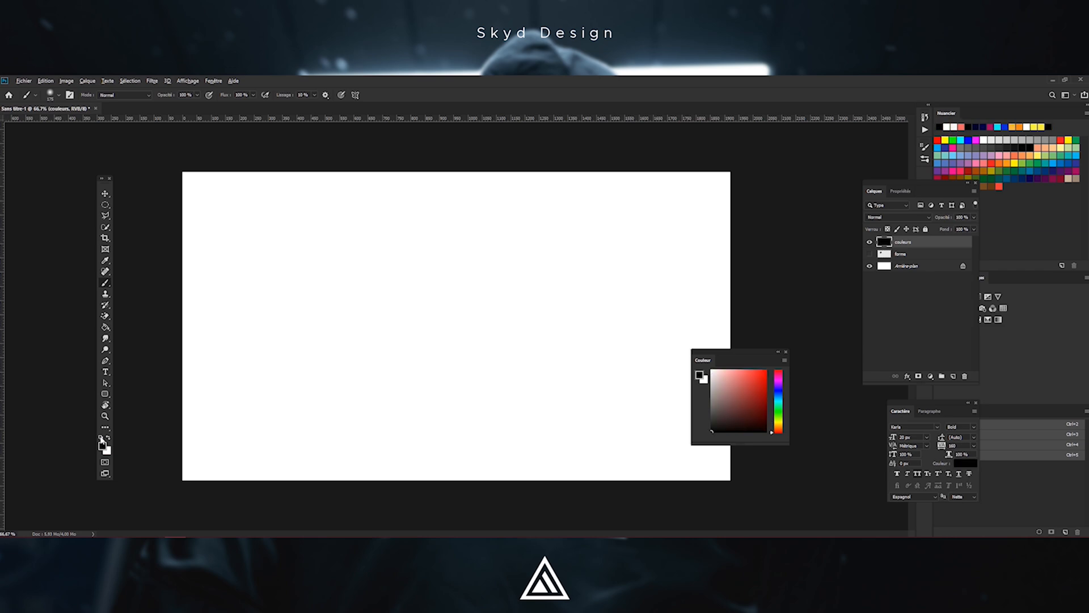
key(alt+BackSpace)
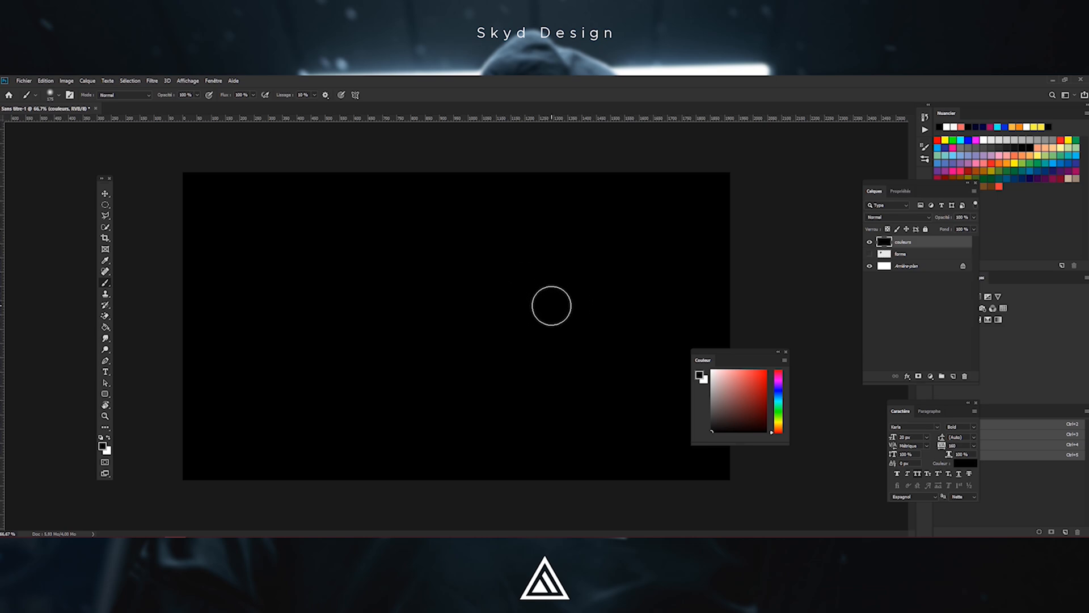
Create a new layer named couleurs
key(ctrl+shift+n)
text(couelurs)
key(BackSpace)
key(BackSpace)
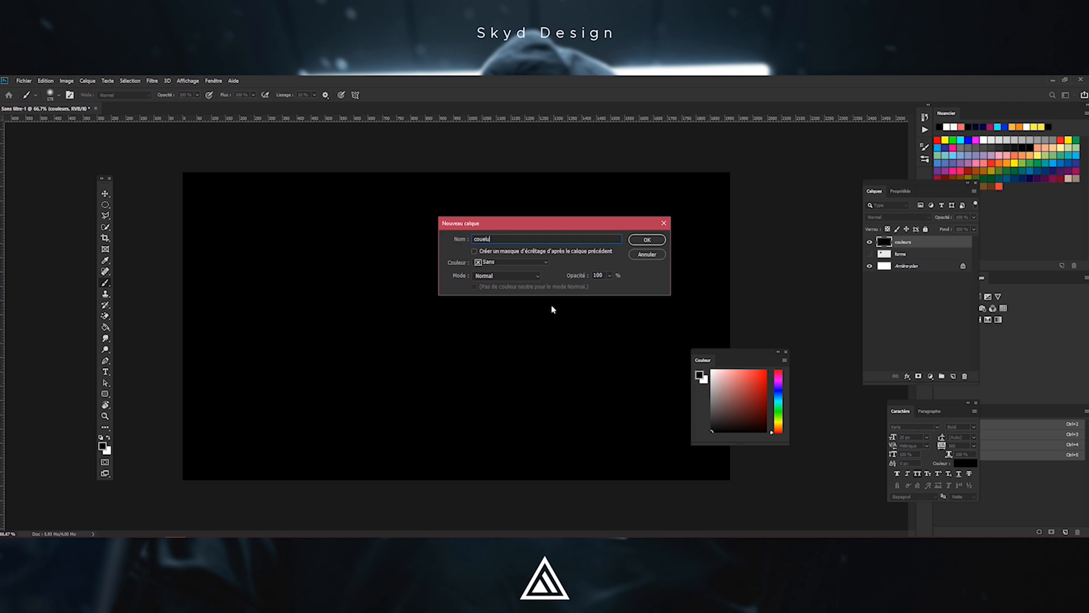
text(urs)
key(Return)
Rename the black-filled layer below it to bg black
double_click(903, 254)
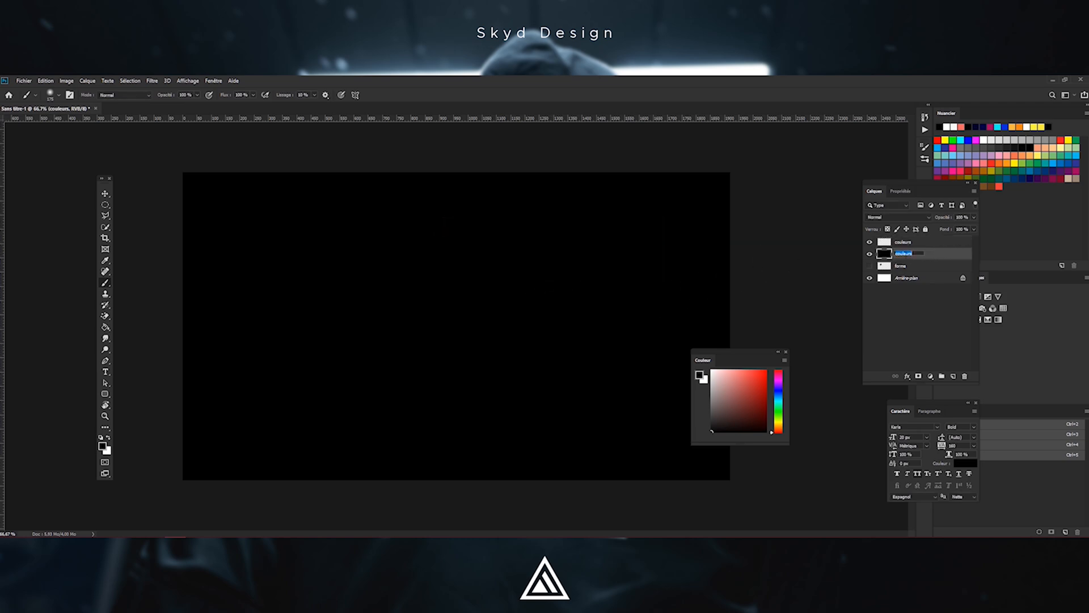
key(BackSpace)
text(bg black)
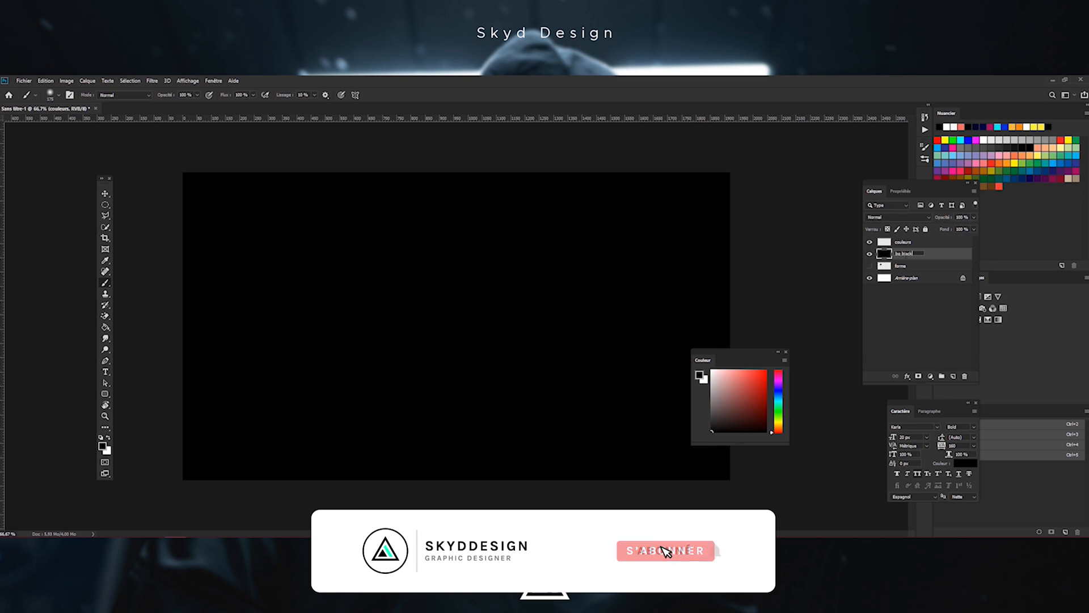
key(Return)
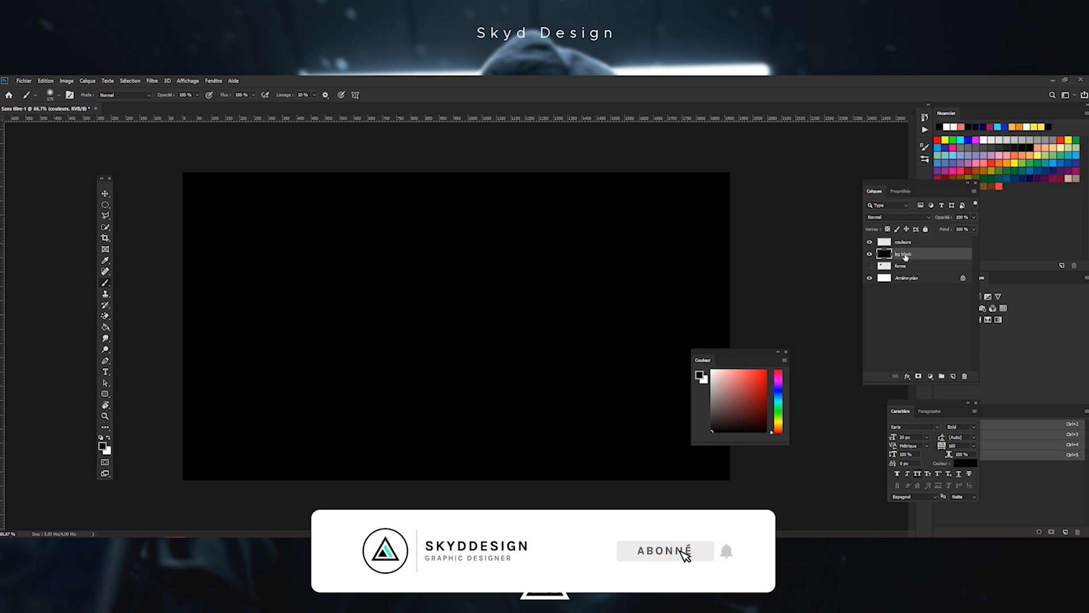
Select the couleurs layer, pick an orange swatch and paint an orange stroke near the canvas centre
click(912, 245)
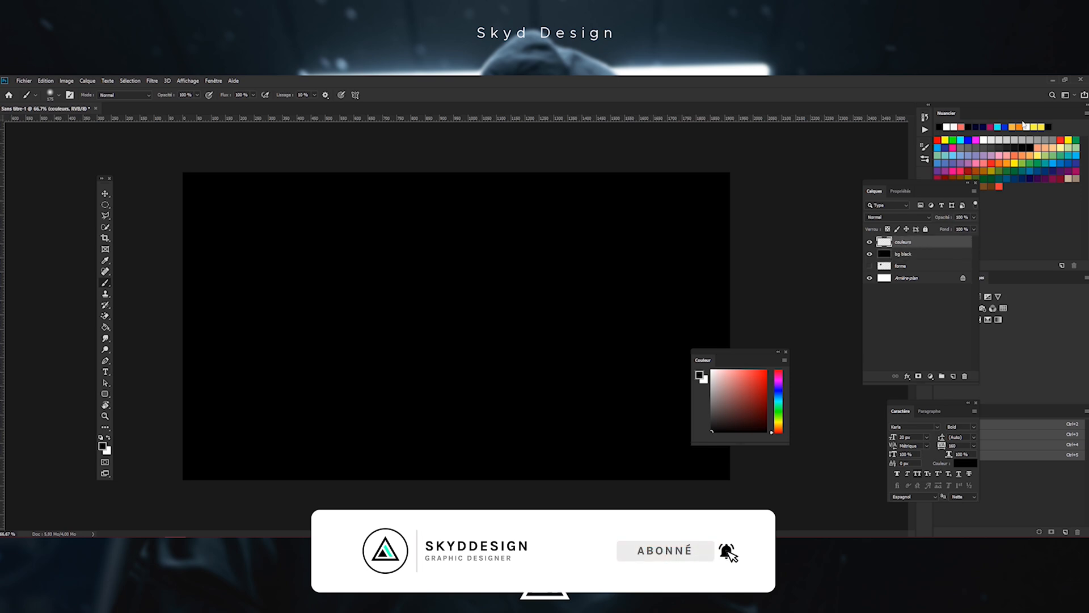
click(1026, 127)
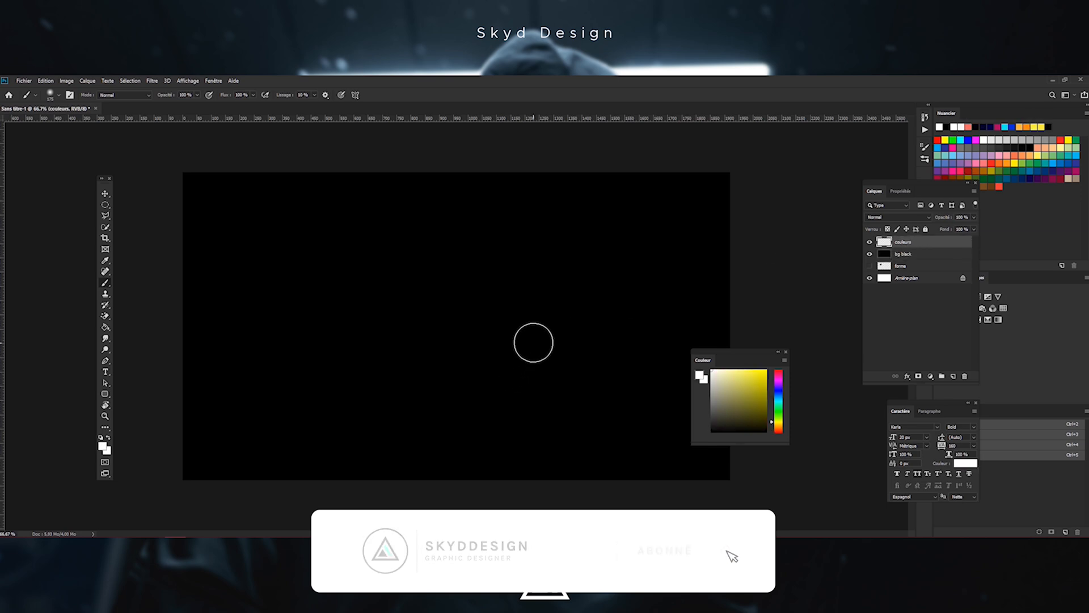
click(1028, 125)
drag(521, 275, 540, 289)
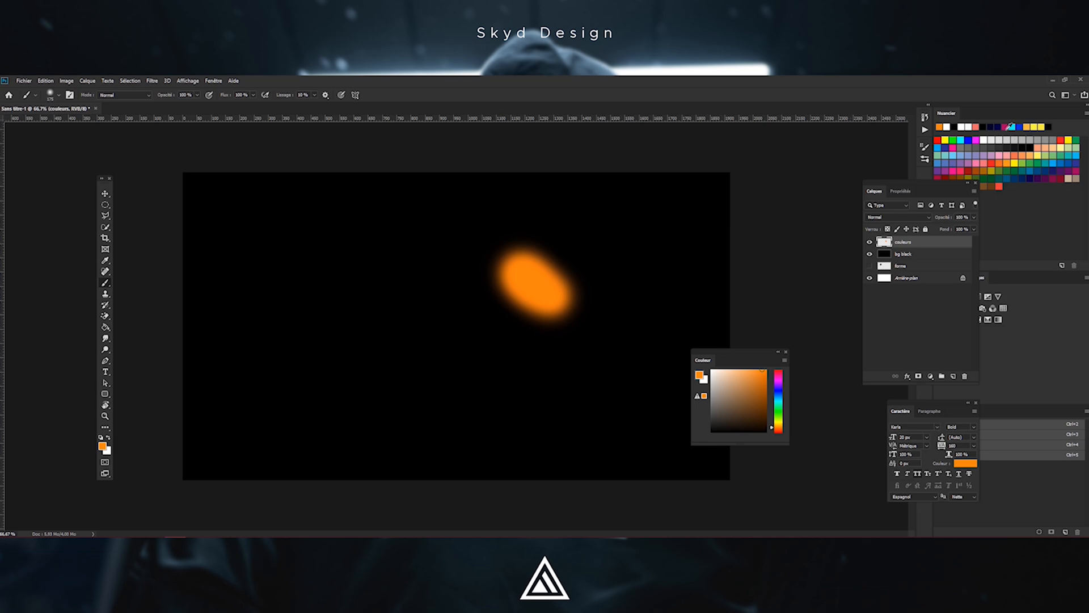
Pick a lighter orange swatch and paint a stroke overlapping the left side of the orange one
click(1029, 124)
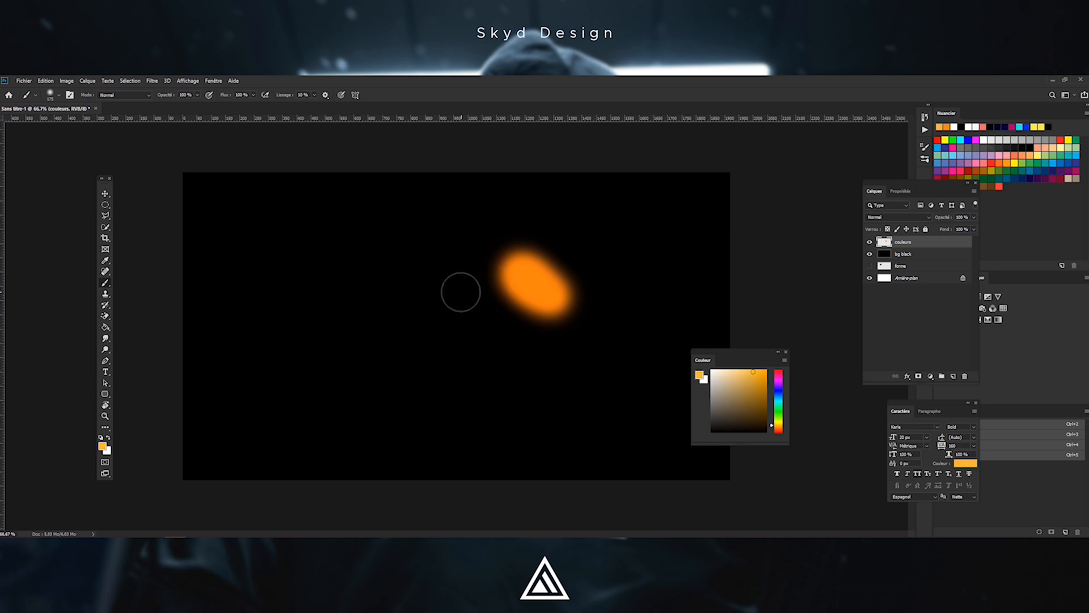
mouse_move(491, 289)
mouse_down()
mouse_move(522, 316)
mouse_move(498, 296)
mouse_move(489, 304)
mouse_up()
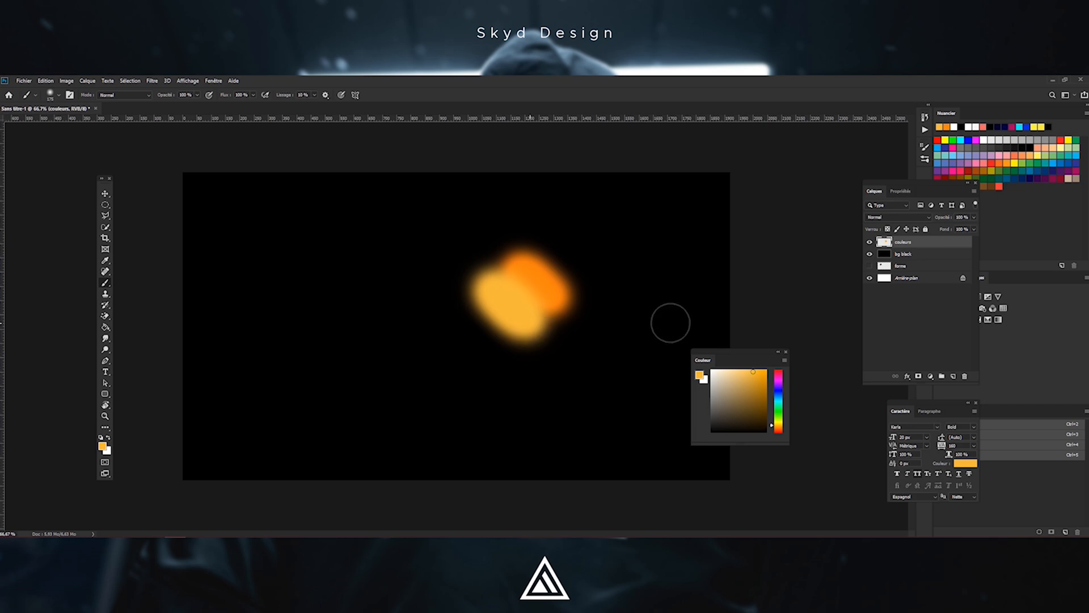
Pick the white swatch and paint a white stroke overlapping the lower right of the orange strokes
click(954, 125)
drag(576, 301, 550, 345)
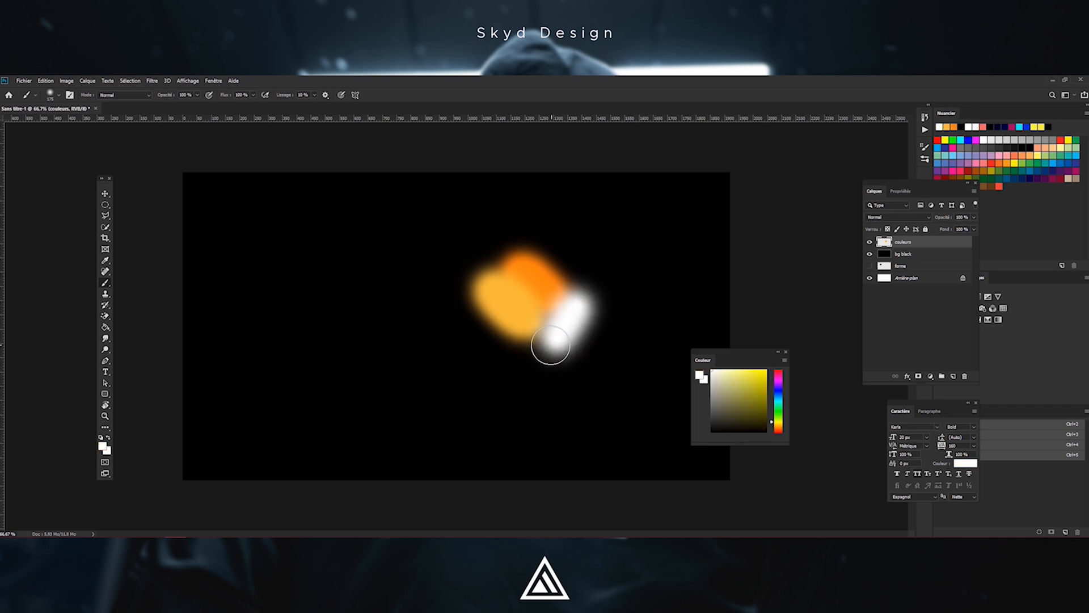
key(ctrl+z)
mouse_move(586, 311)
mouse_down()
mouse_move(546, 343)
mouse_move(574, 309)
mouse_move(551, 356)
mouse_up()
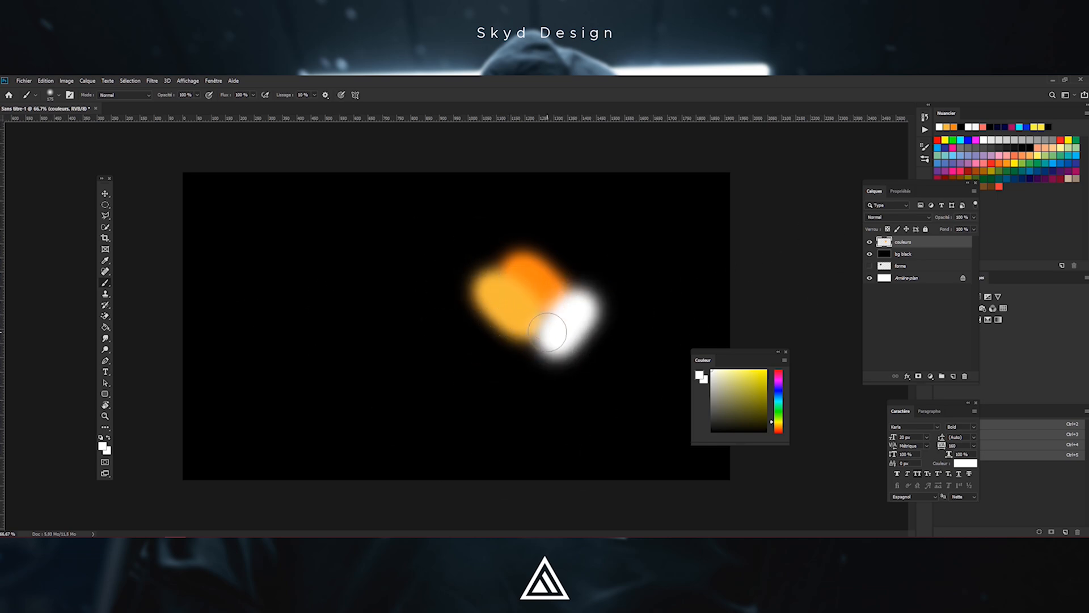
drag(551, 337, 570, 334)
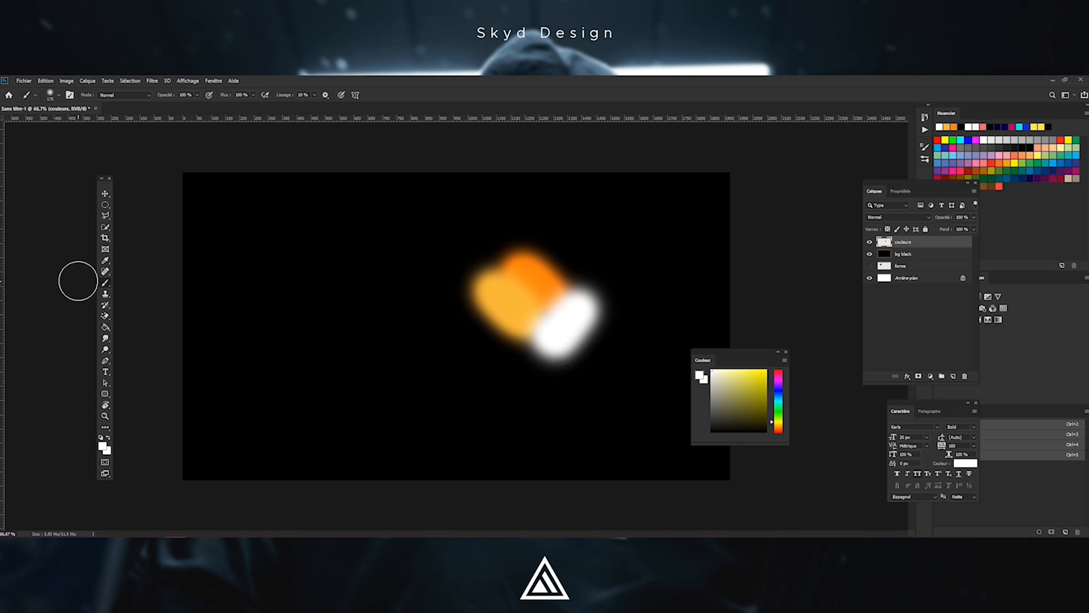
Switch to the Mixer Brush tool
right_click(101, 285)
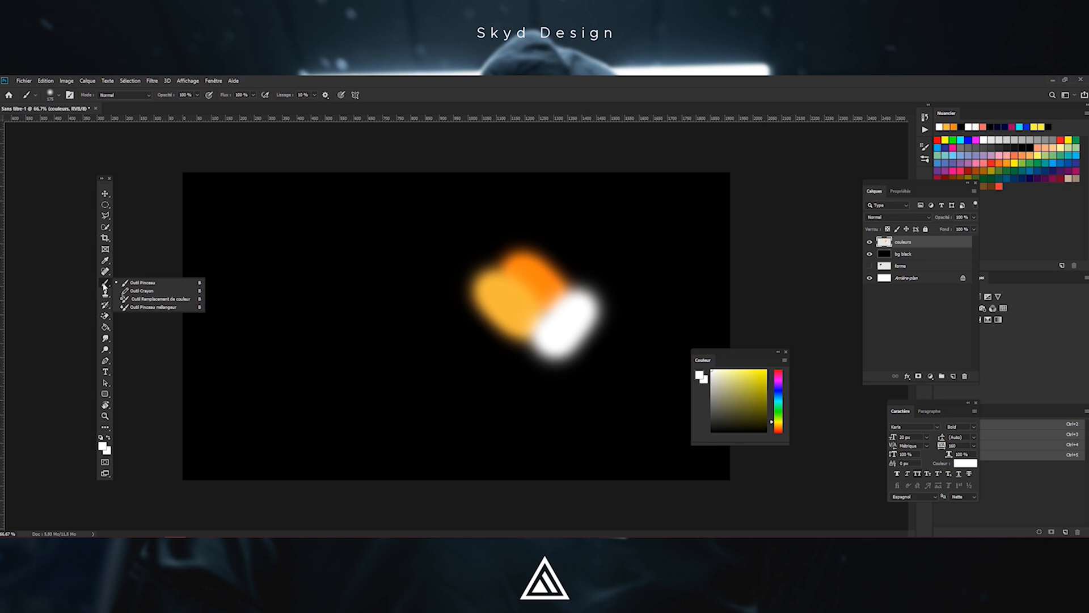
click(149, 308)
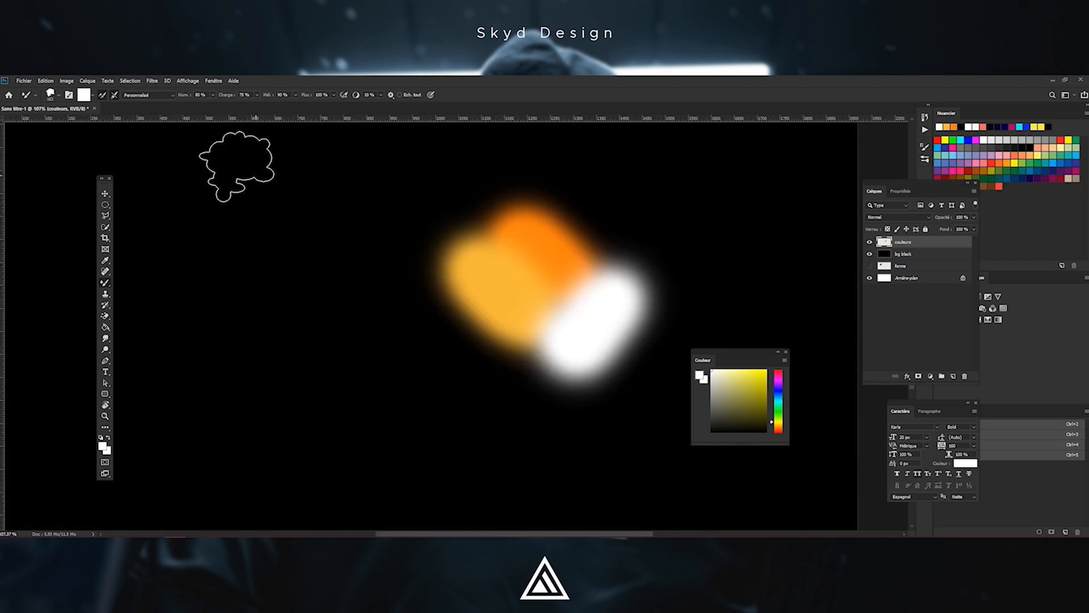
Choose the soft round brush from the brush preset picker
click(57, 97)
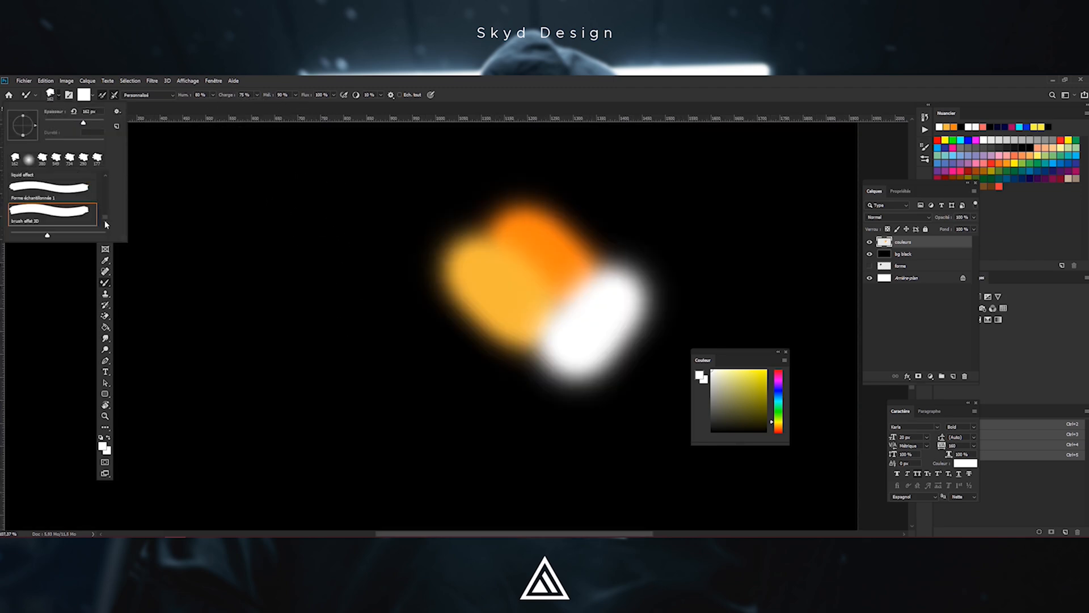
scroll(107, 217, up, 5)
click(57, 192)
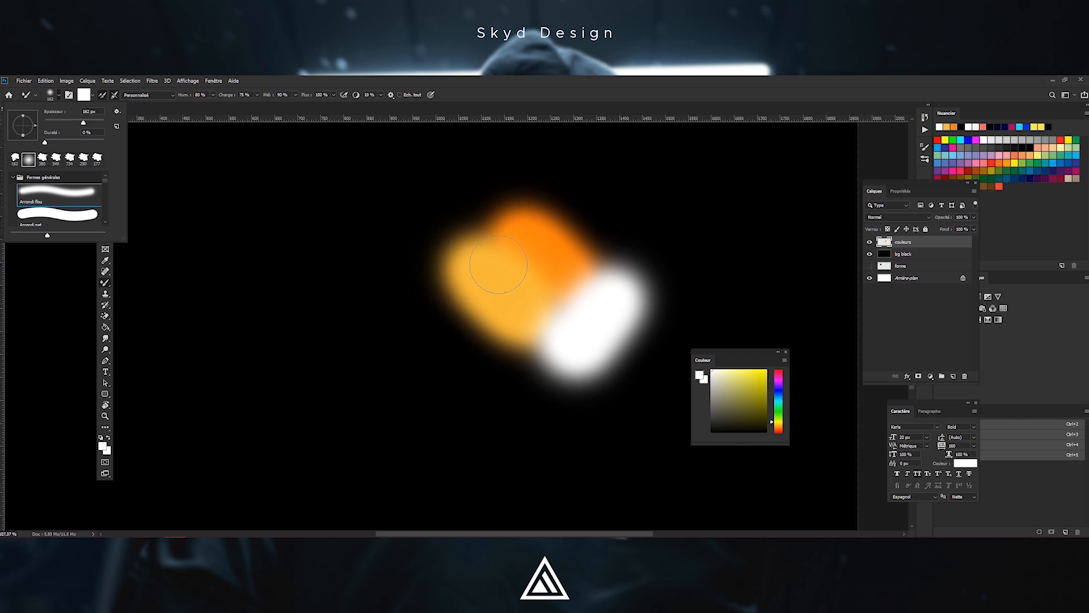
click(572, 321)
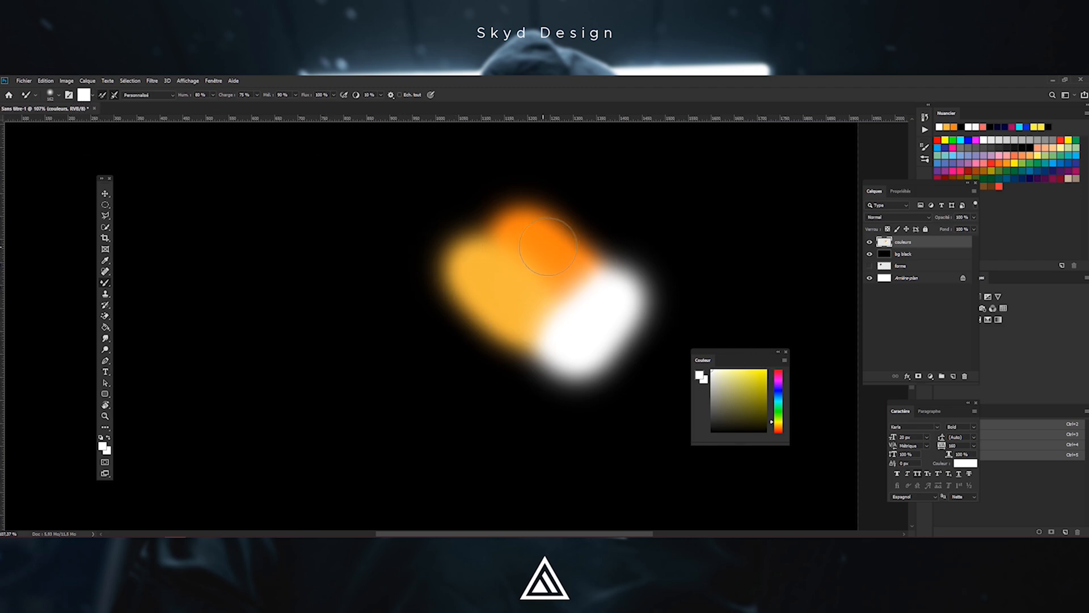
Select the brush effet 3D preset from the brush preset picker
click(60, 96)
scroll(91, 196, down, 3)
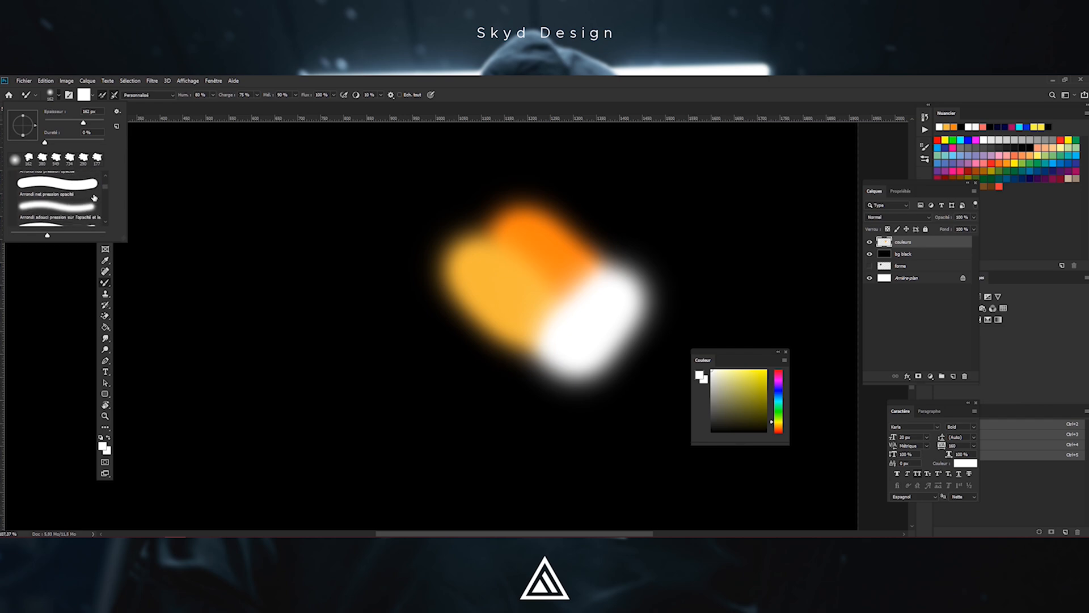
scroll(93, 196, down, 5)
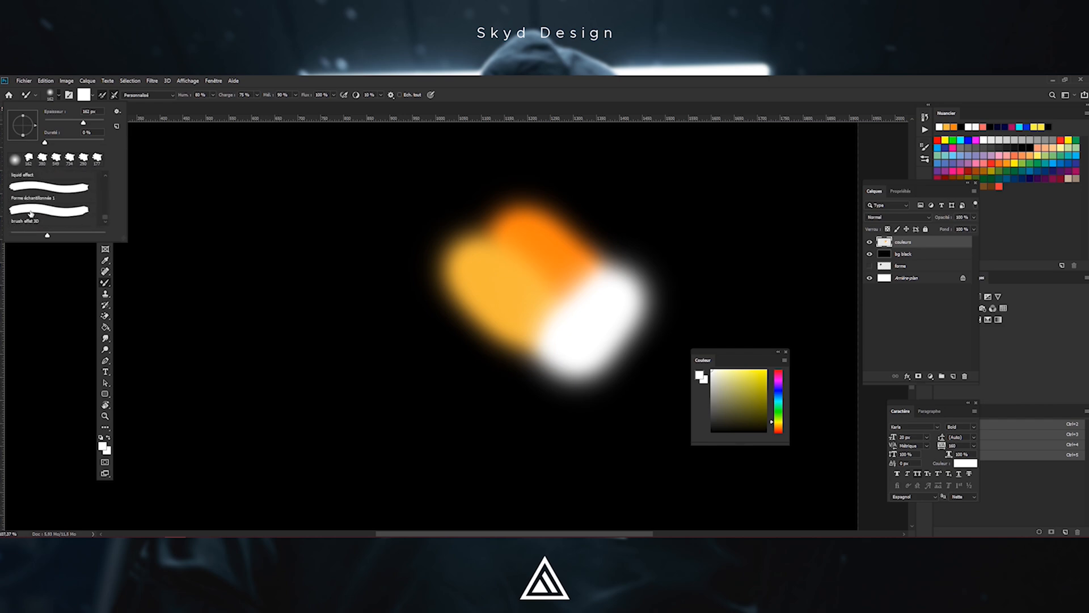
click(30, 215)
Sample the blended orange and white colours from the canvas to load the mixer brush
mouse_move(569, 311)
mouse_down()
mouse_move(537, 309)
mouse_move(653, 297)
mouse_move(559, 291)
mouse_up()
key(alt)
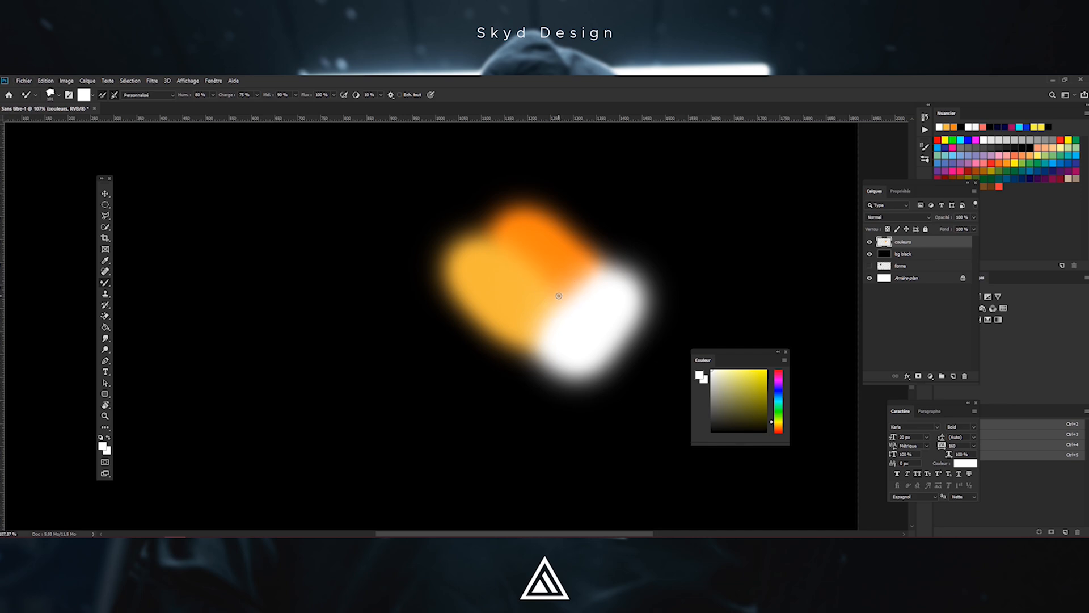
alt+click(559, 295)
alt+click(549, 290)
Hide the couleurs and bg black layers and create a new layer named forme 3D at the top
click(870, 242)
click(870, 254)
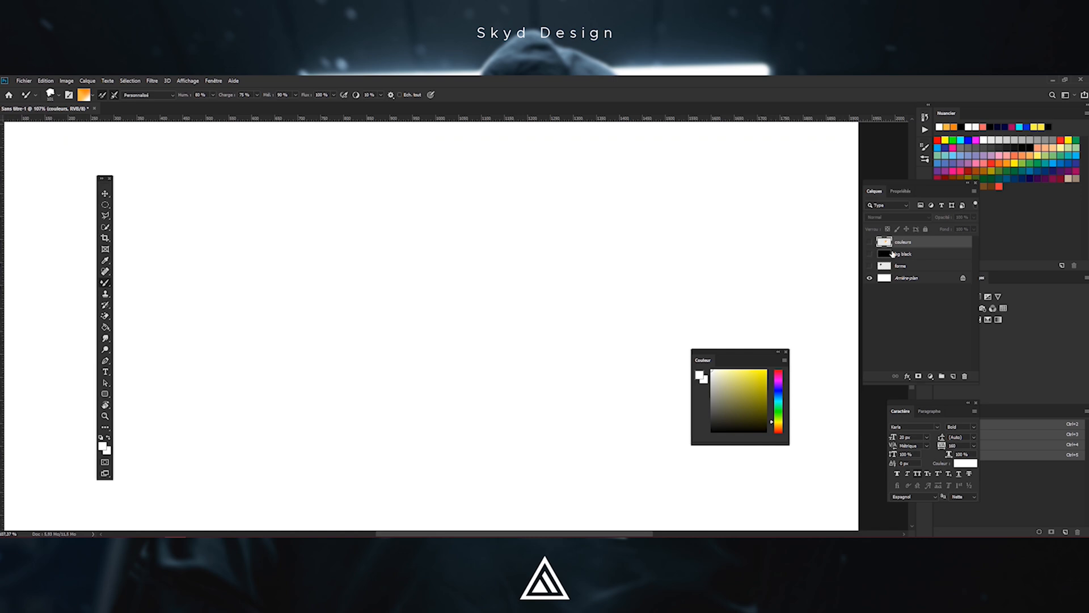
click(899, 266)
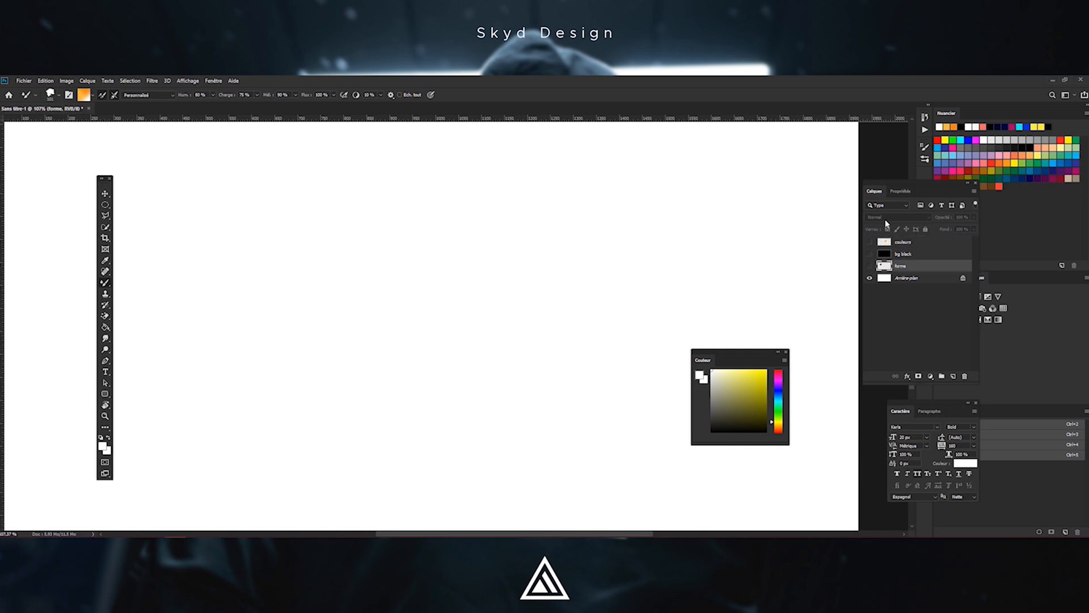
click(901, 244)
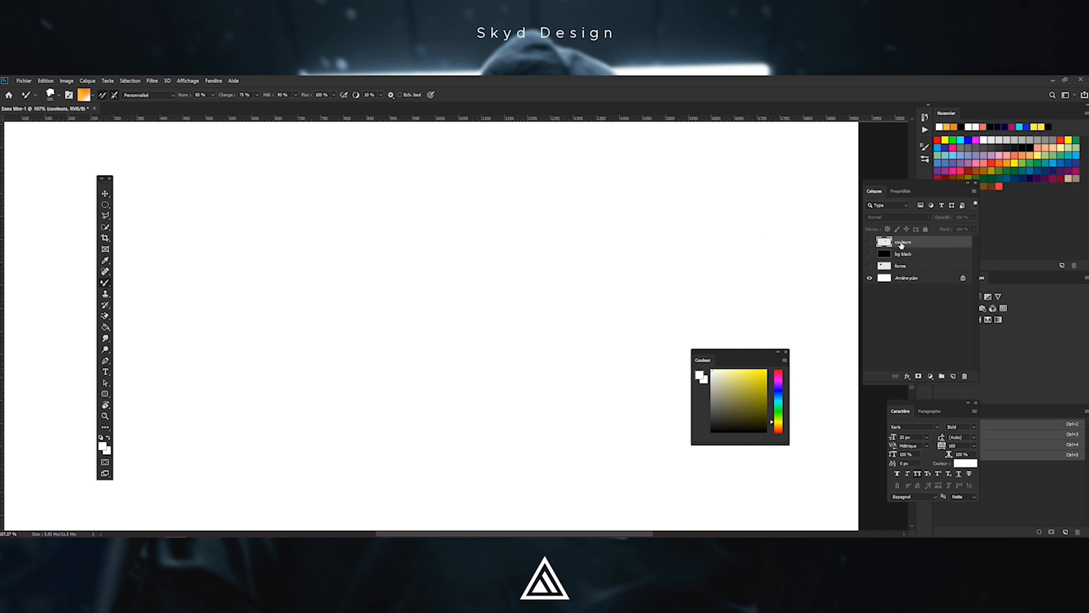
key(ctrl+shift+n)
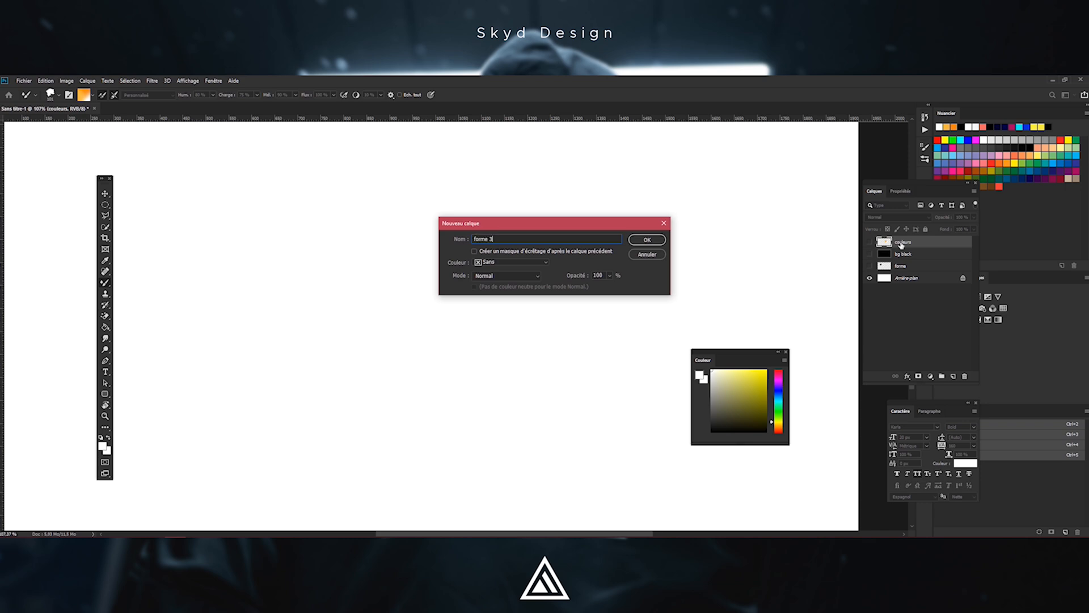
key(Return)
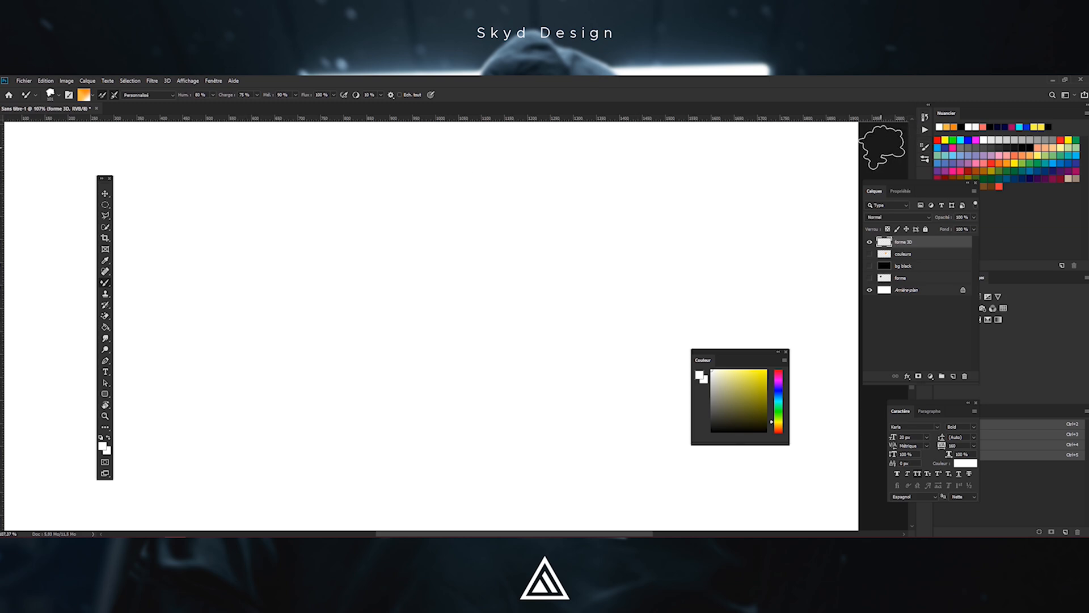
Float the Layers panel and open the Brush Settings panel
drag(922, 185, 308, 324)
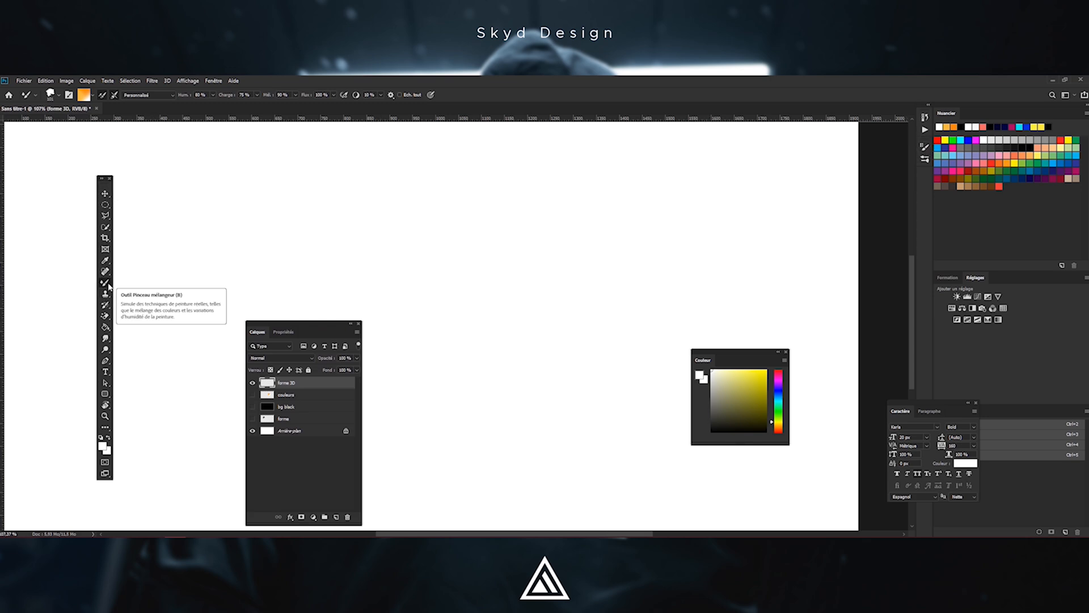
click(923, 150)
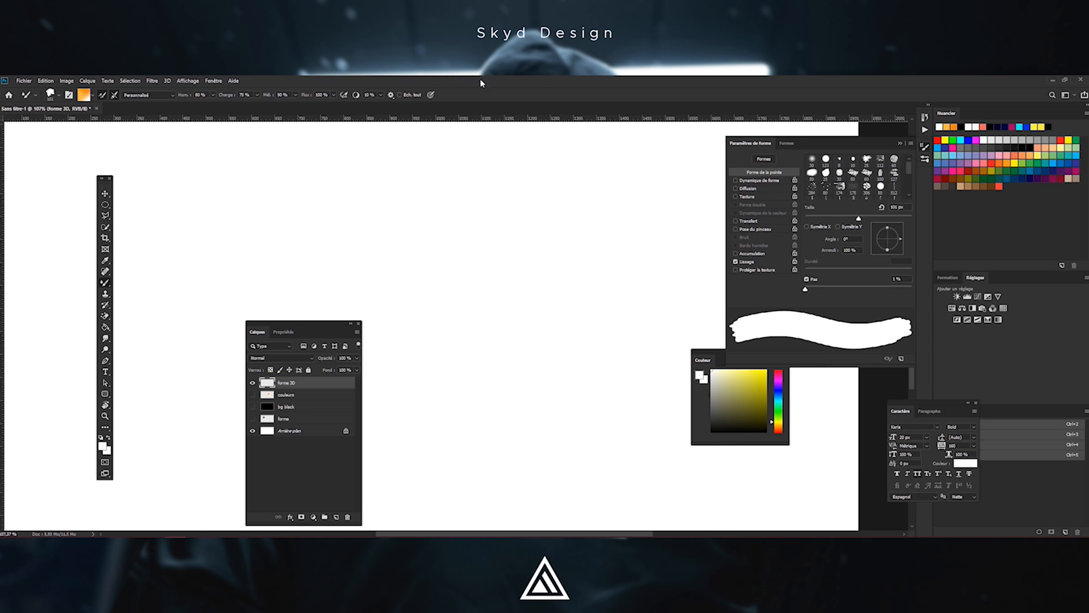
scroll(297, 229, down, 4)
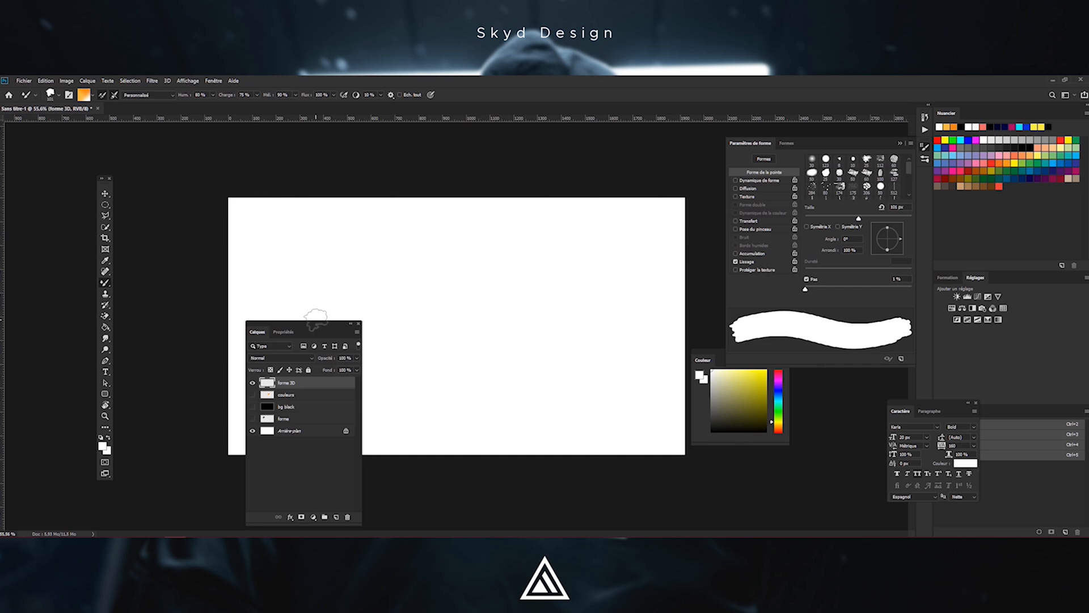
key(Tab)
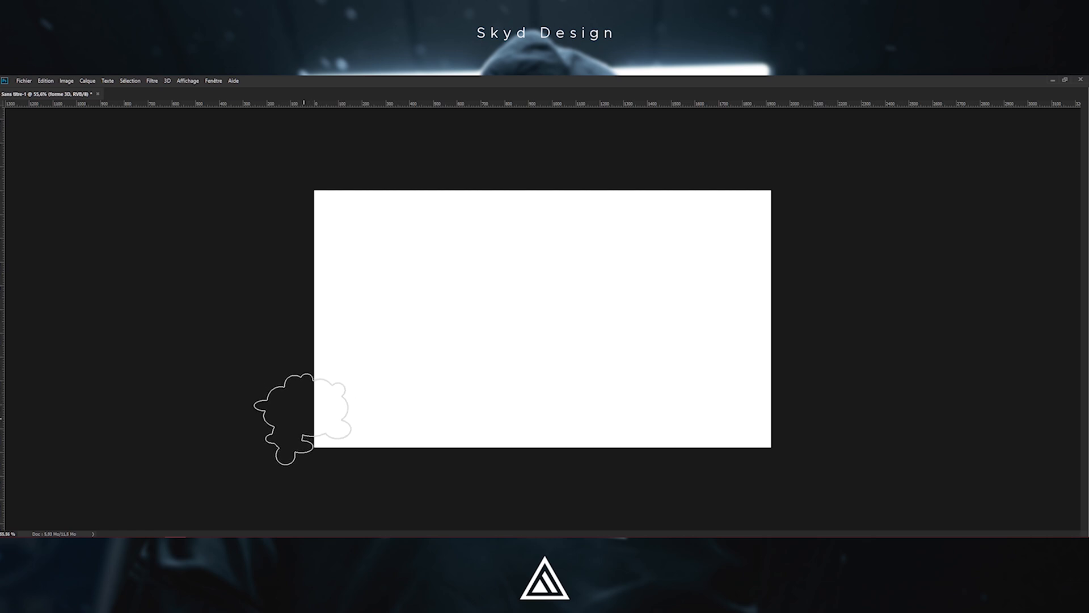
Paint a wavy stroke across the forme 3D layer with the loaded mixer brush and undo it
click(305, 416)
mouse_move(384, 282)
mouse_down()
mouse_move(487, 293)
mouse_move(580, 455)
mouse_move(694, 295)
mouse_move(723, 112)
mouse_move(718, 146)
mouse_up()
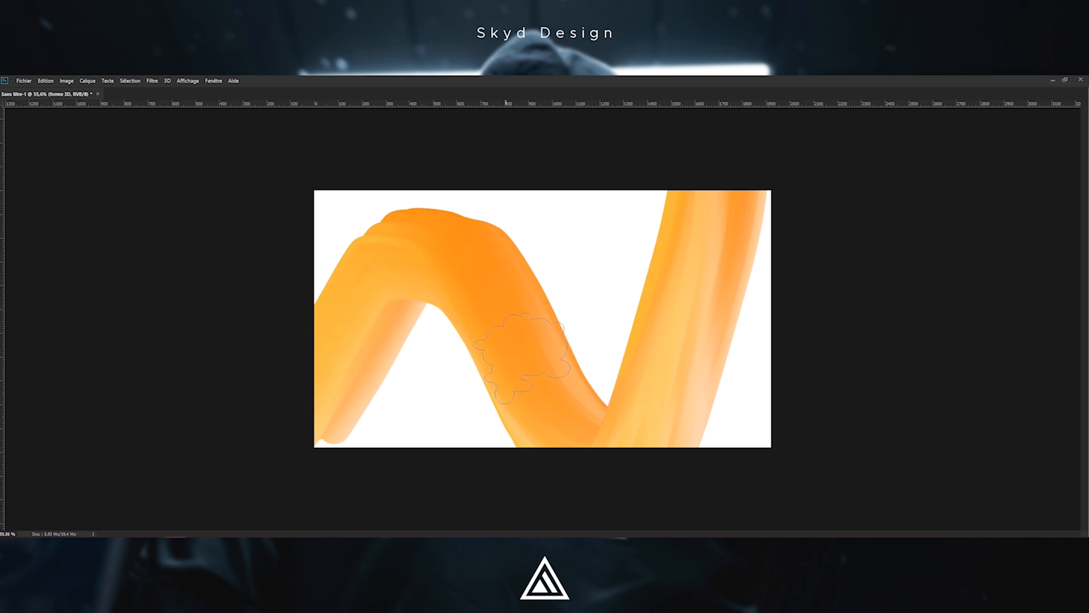
key(v)
key(ctrl+z)
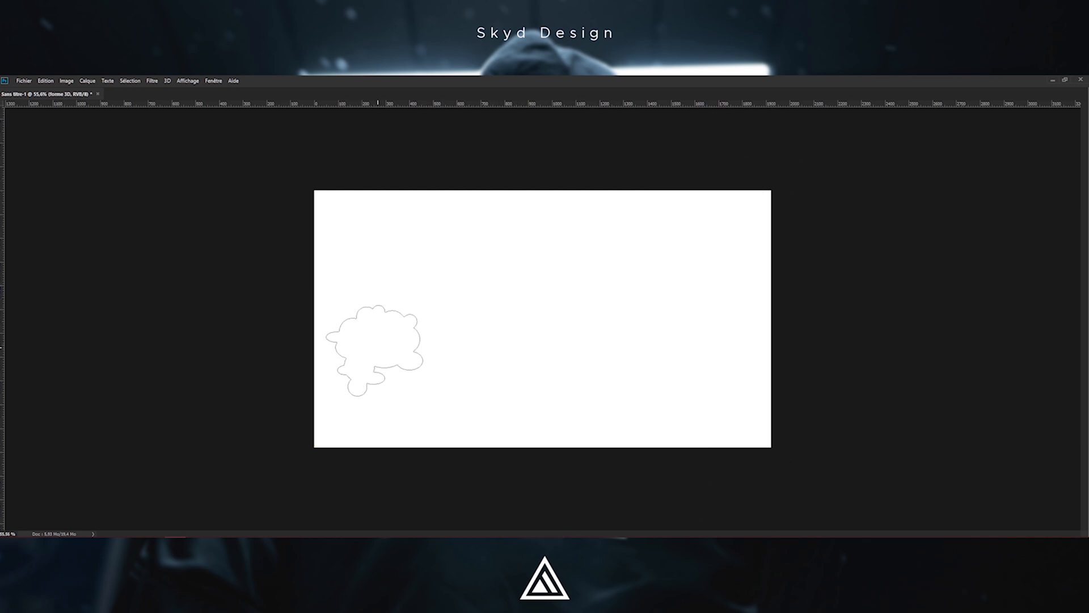
Paint a wavy orange 3D stroke across the canvas on the forme 3D layer
mouse_move(288, 389)
mouse_down()
mouse_move(321, 340)
mouse_move(511, 292)
mouse_move(601, 379)
mouse_up()
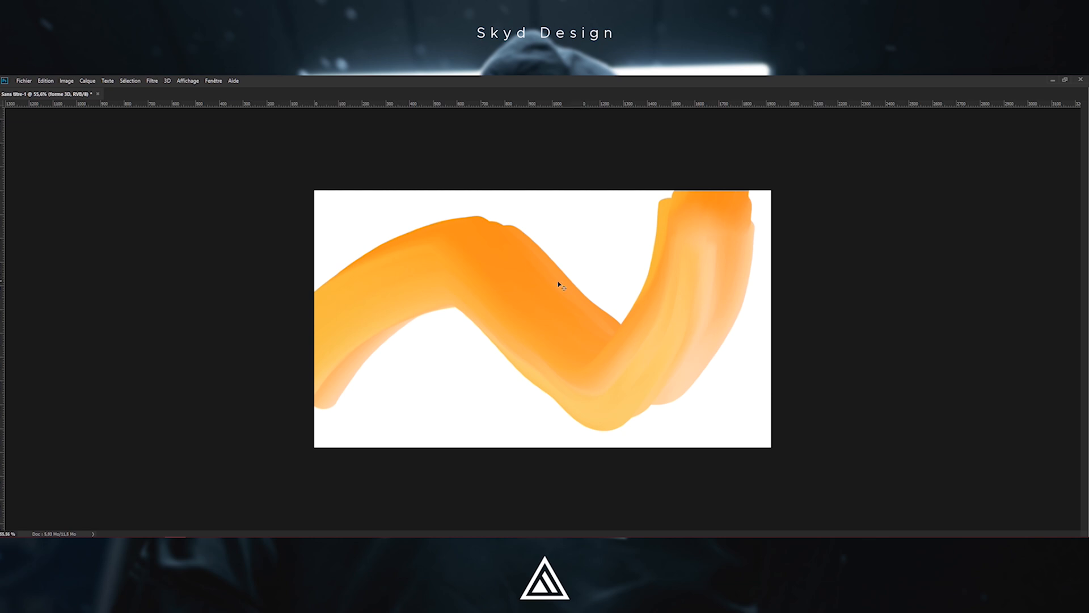
Undo the previous stroke and repaint the 3D stroke as a wave that dips into a U shape and rises off the canvas top
key(ctrl+z)
mouse_move(289, 383)
mouse_down()
mouse_move(464, 239)
mouse_move(692, 457)
mouse_move(803, 97)
mouse_up()
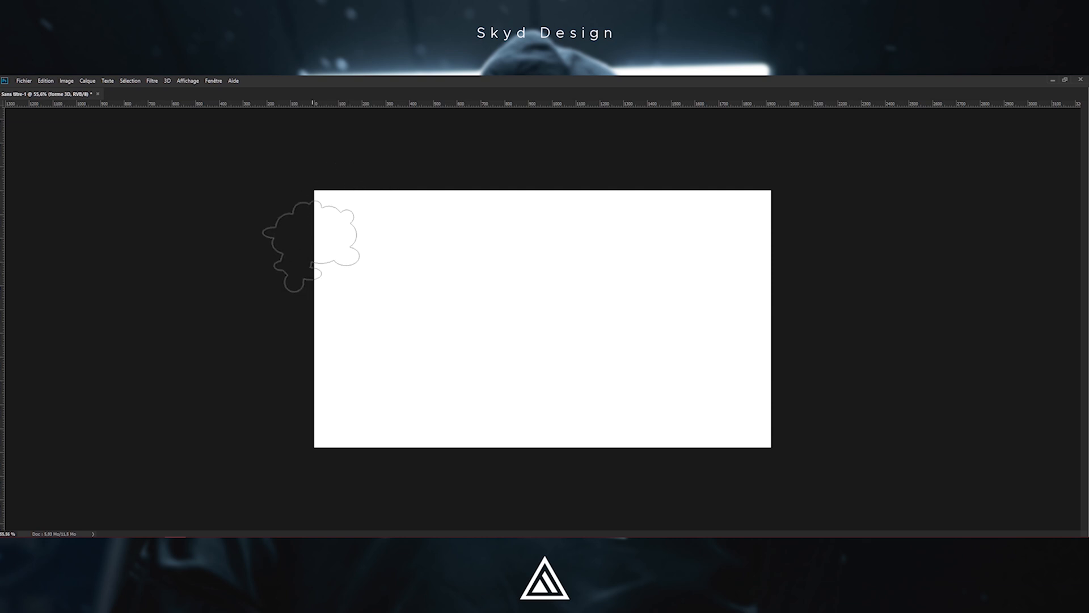
mouse_move(338, 343)
mouse_down()
mouse_move(305, 373)
mouse_move(395, 264)
mouse_move(563, 384)
mouse_move(667, 234)
mouse_move(683, 196)
mouse_up()
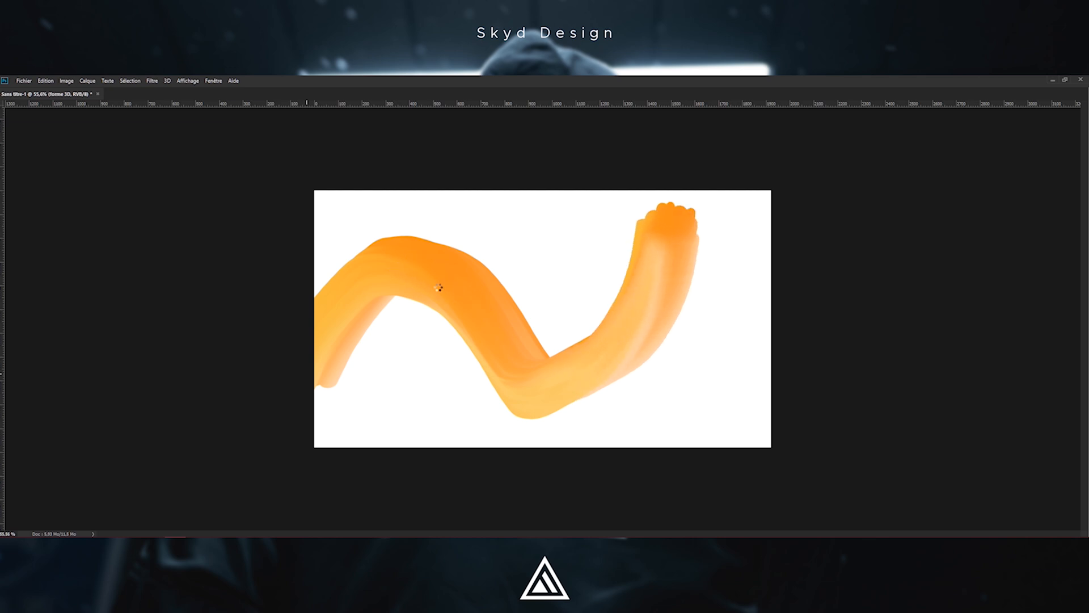
key(ctrl+z)
mouse_move(305, 369)
mouse_down()
mouse_move(357, 299)
mouse_move(459, 277)
mouse_move(555, 373)
mouse_move(686, 275)
mouse_move(717, 138)
mouse_up()
mouse_move(258, 312)
mouse_down()
mouse_move(575, 187)
mouse_move(565, 134)
mouse_up()
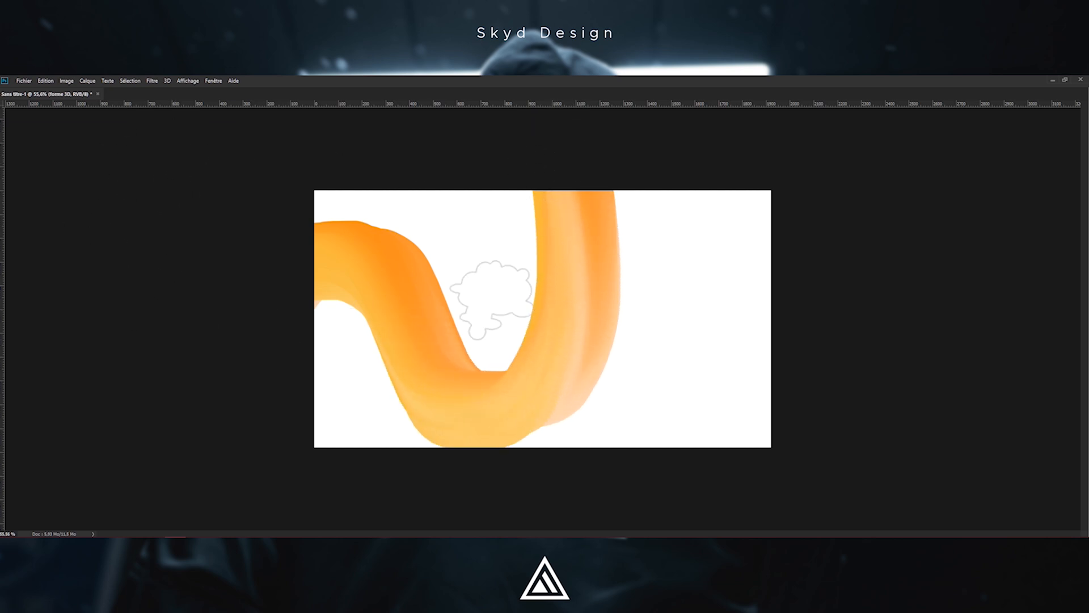
Show the panels again and add a new layer named BG just above the Arrière-plan layer
key(Tab)
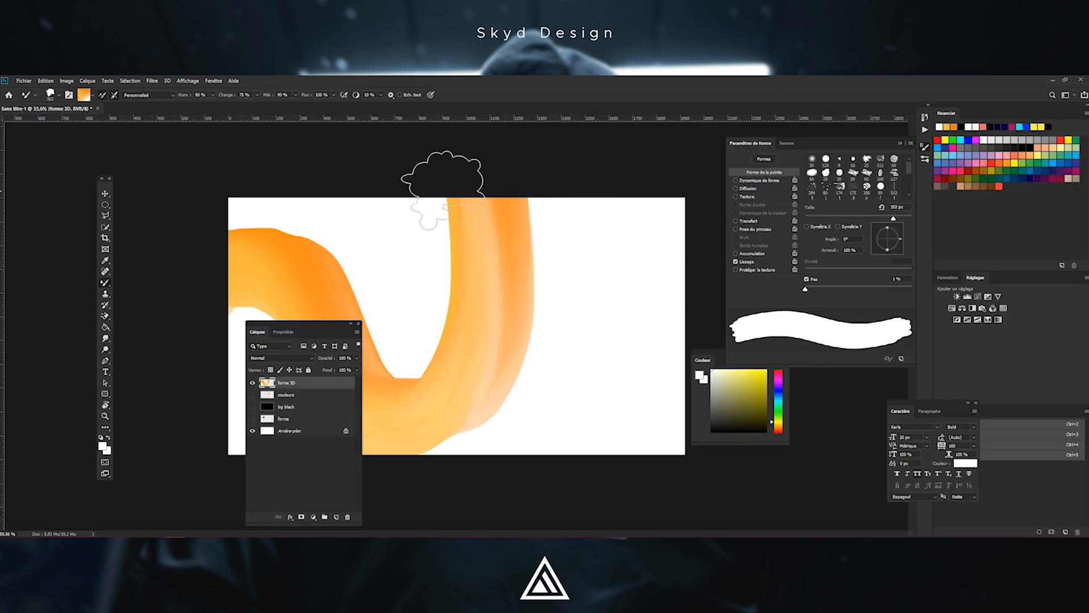
drag(321, 327, 179, 292)
click(149, 383)
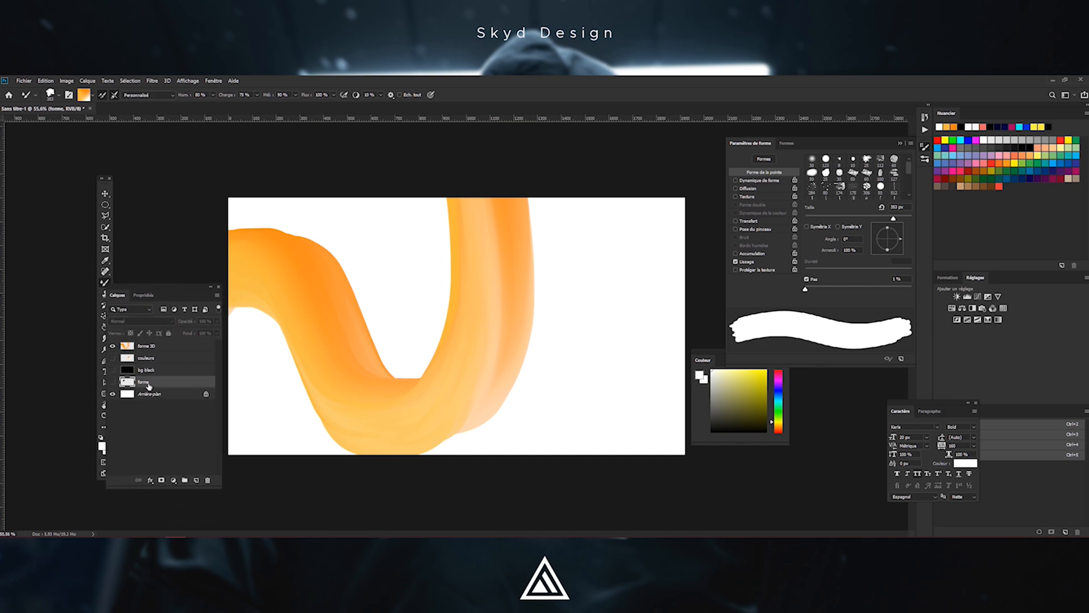
click(154, 395)
key(ctrl+shift+n)
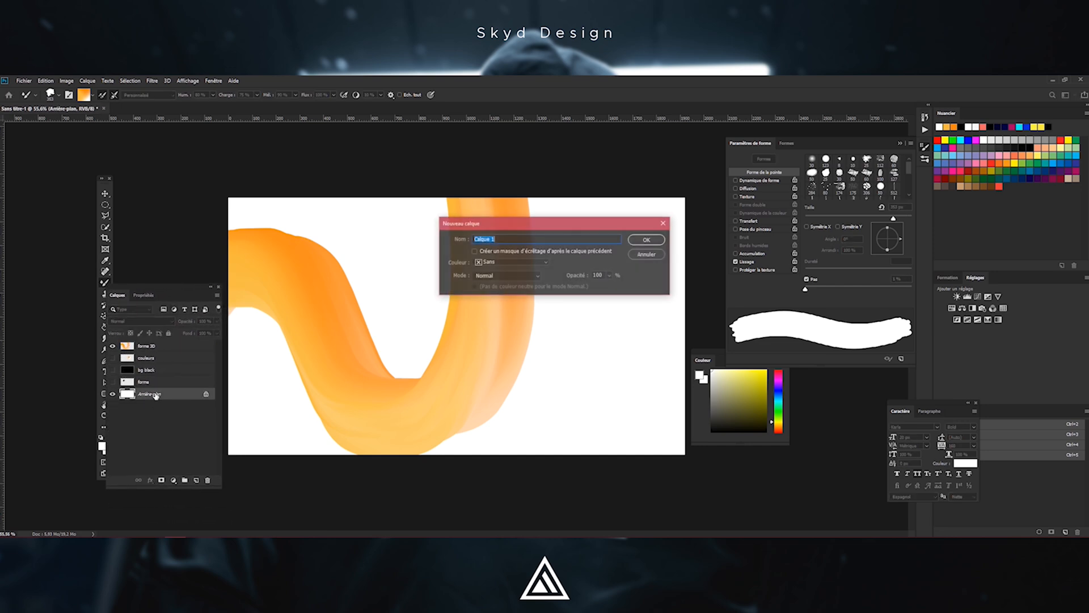
key(Return)
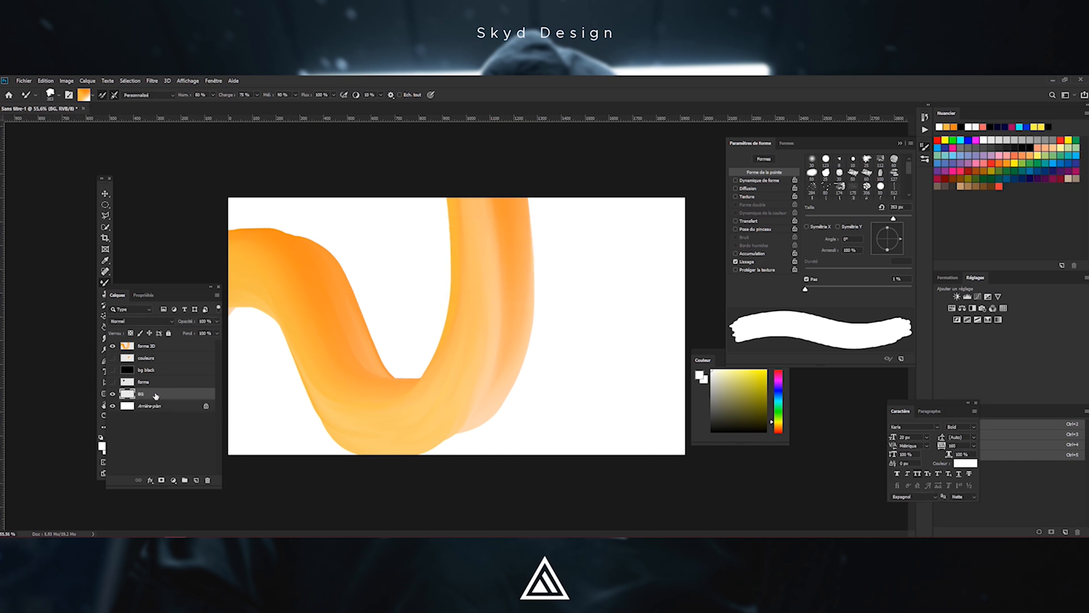
Set the foreground colour by sampling the orange of the stroke from the canvas
drag(168, 293, 704, 325)
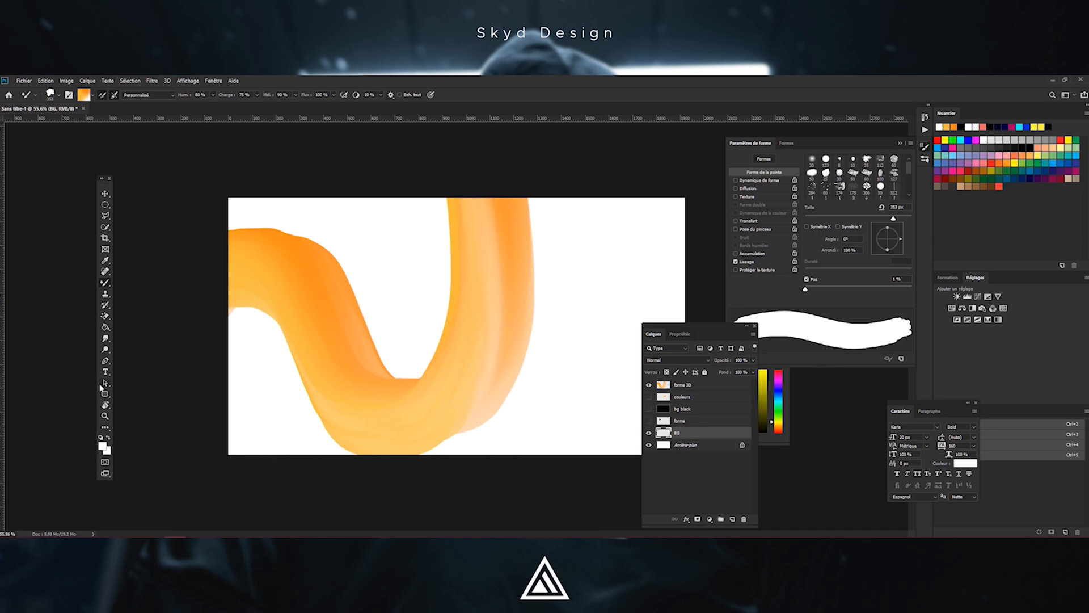
click(104, 446)
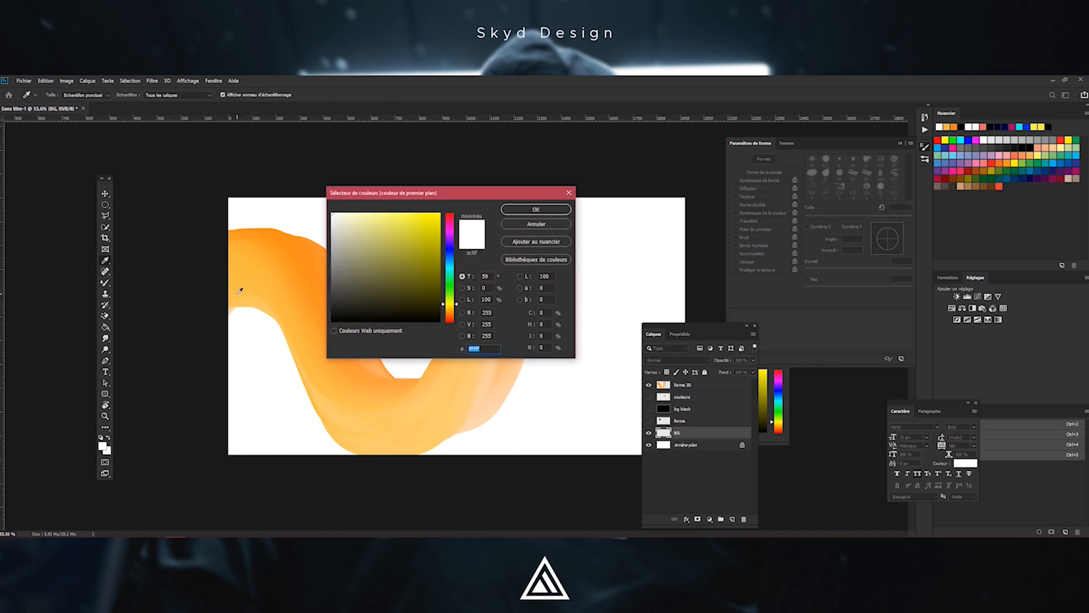
click(306, 243)
click(516, 209)
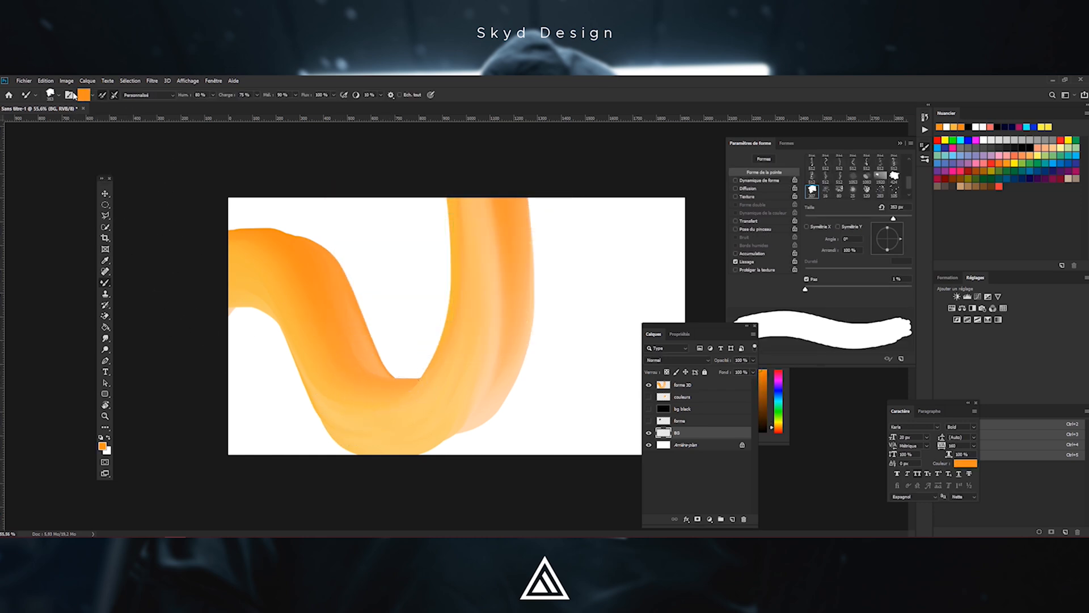
Switch to the Brush tool with a large soft round tip and paint the BG layer orange
right_click(105, 283)
click(133, 283)
drag(334, 285, 403, 285)
drag(230, 220, 310, 442)
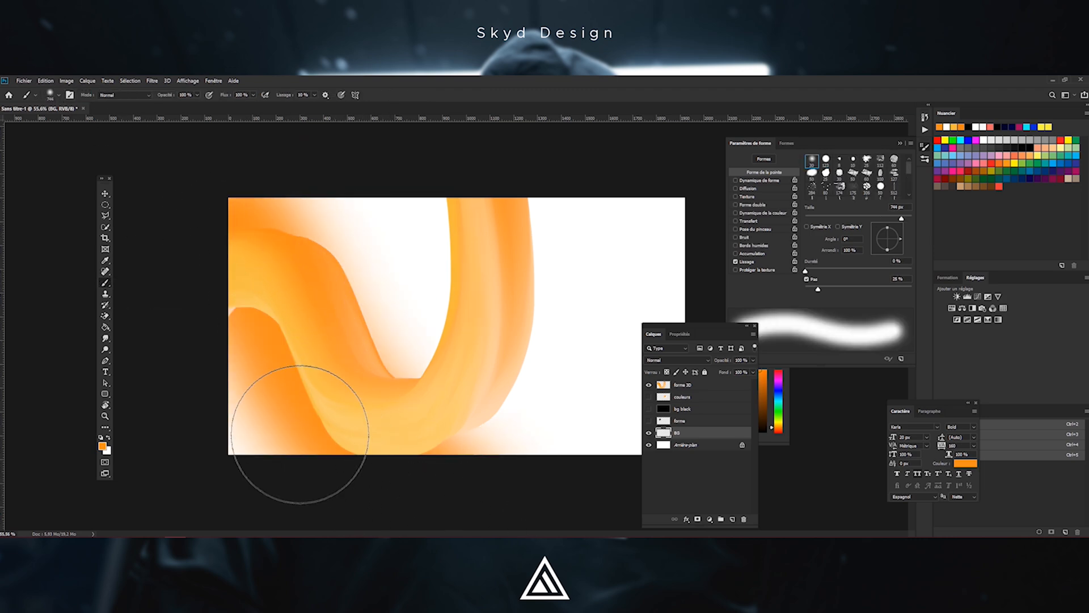
mouse_move(216, 226)
mouse_down()
mouse_move(485, 506)
mouse_move(392, 399)
mouse_move(254, 183)
mouse_move(640, 481)
mouse_move(373, 224)
mouse_move(764, 402)
mouse_move(501, 180)
mouse_move(509, 204)
mouse_up()
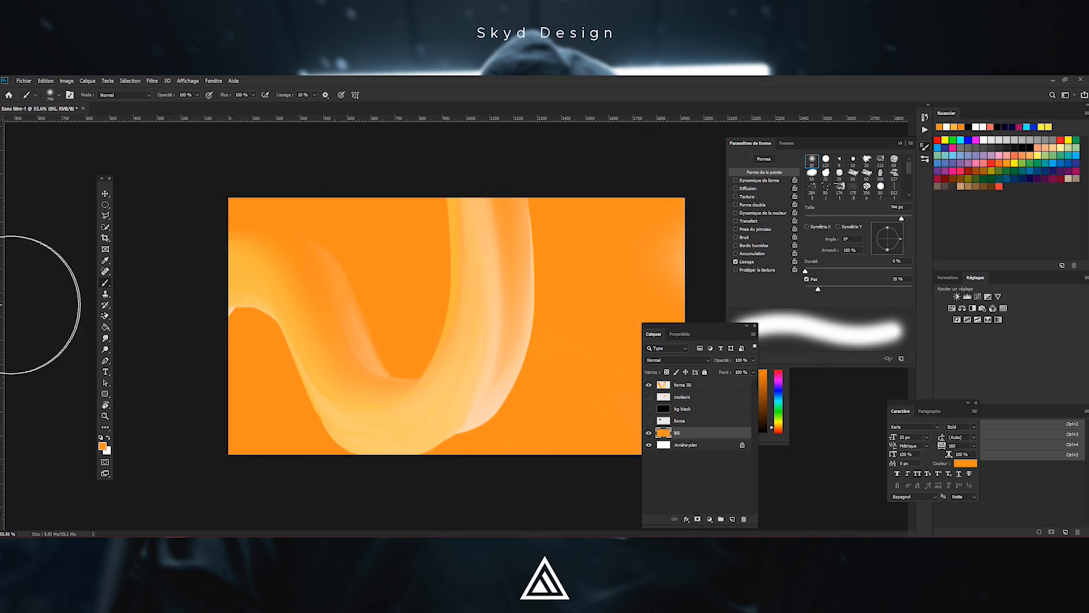
Set the foreground colour to #fead20 and paint it softly over the upper-left of the BG layer
click(102, 447)
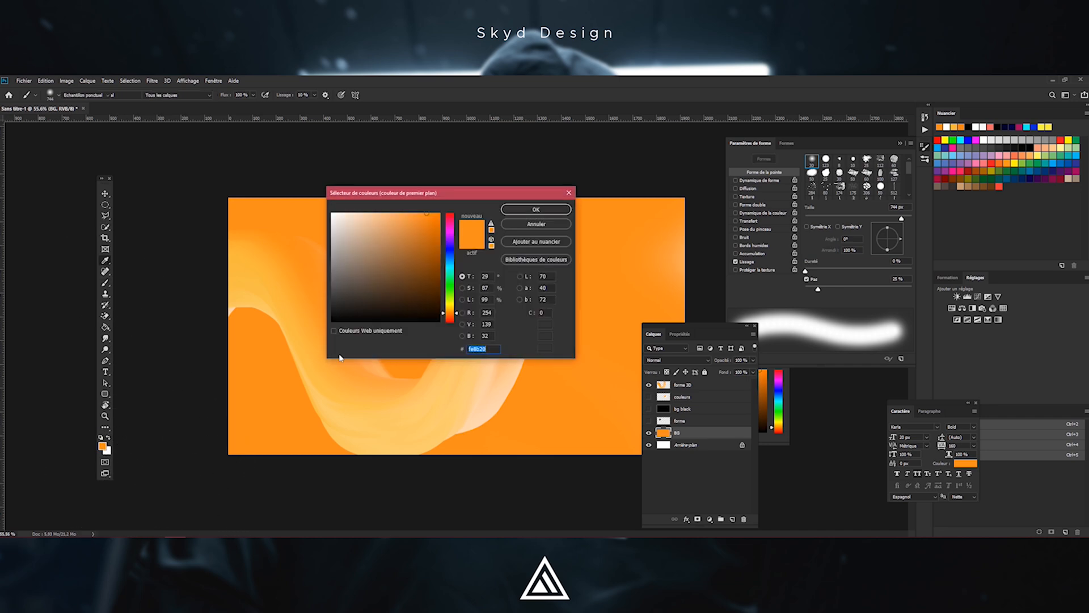
click(449, 311)
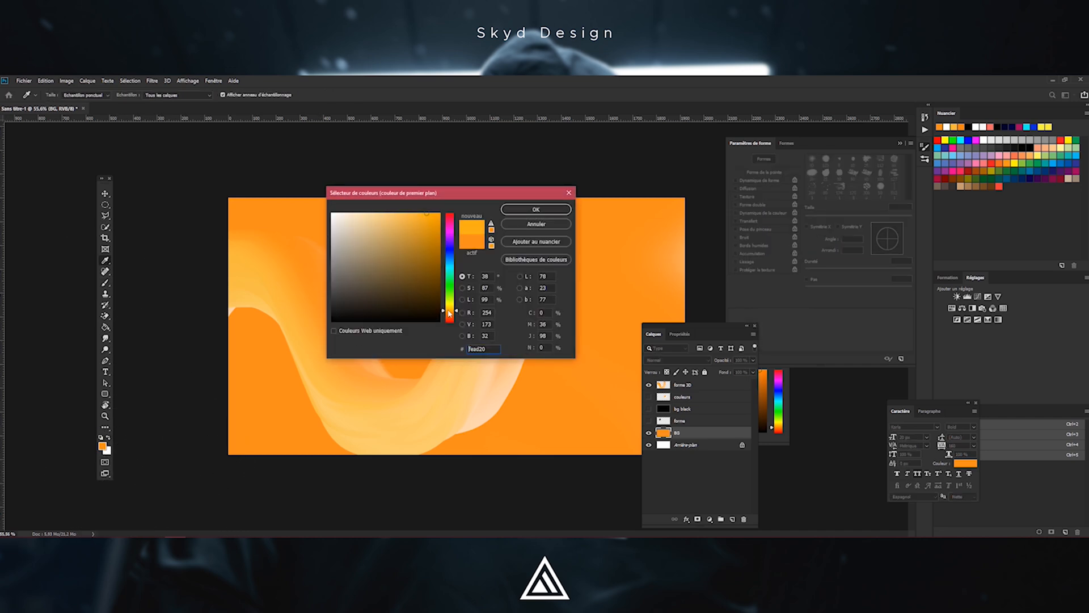
click(516, 210)
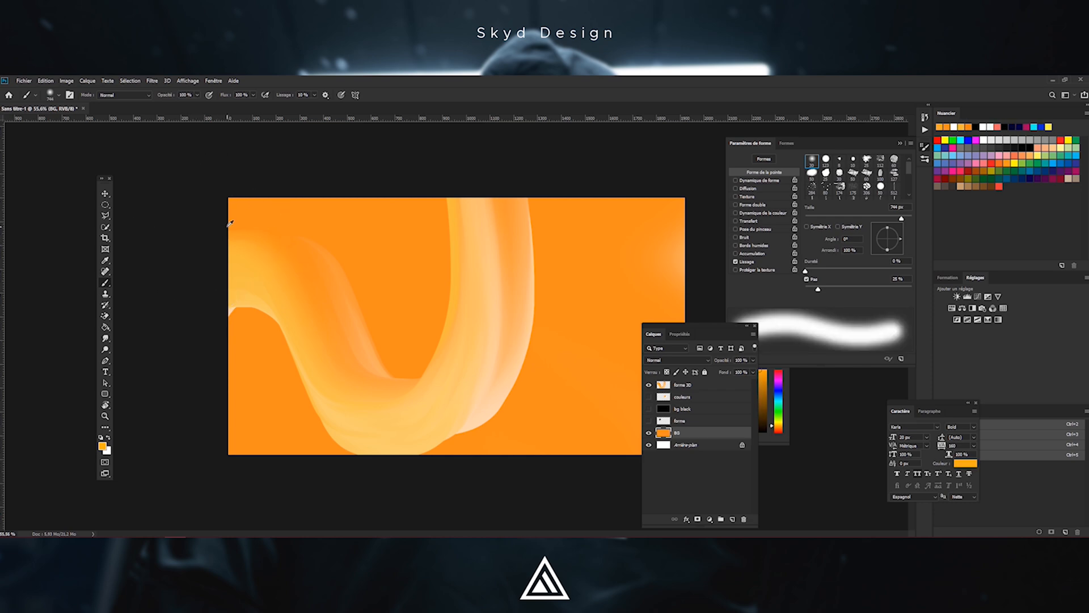
mouse_move(173, 274)
mouse_down()
mouse_move(300, 461)
mouse_move(262, 386)
mouse_move(214, 193)
mouse_move(289, 333)
mouse_move(440, 504)
mouse_up()
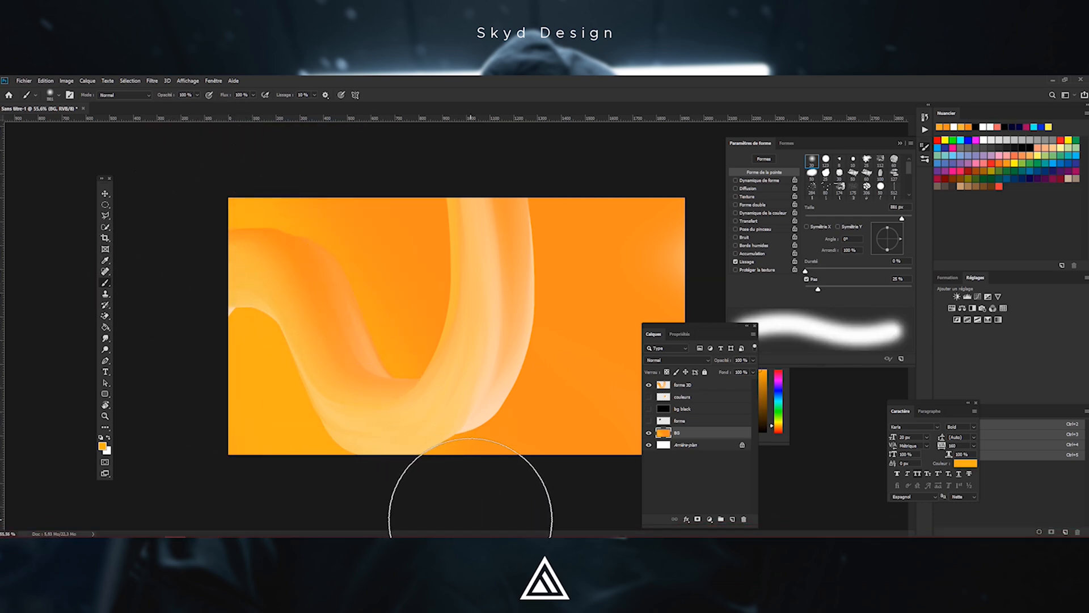
Enlarge the brush and dab sampled lighter orange tones over the BG layer's left side
scroll(518, 340, down, 4)
scroll(518, 341, up, 2)
drag(290, 278, 329, 281)
alt+click(286, 277)
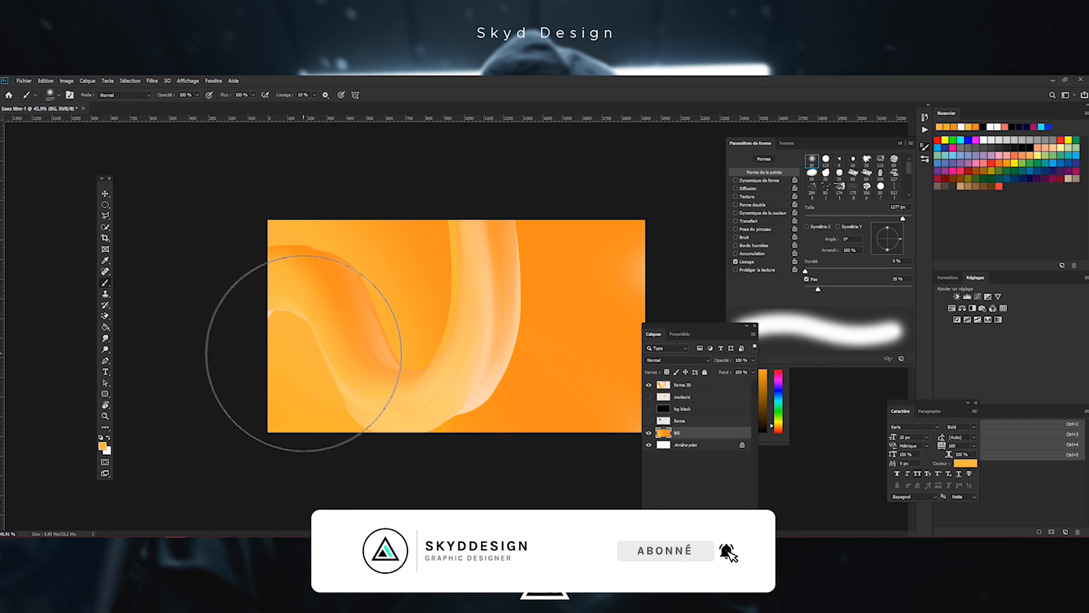
mouse_move(292, 305)
mouse_down()
mouse_move(301, 304)
mouse_move(287, 304)
mouse_up()
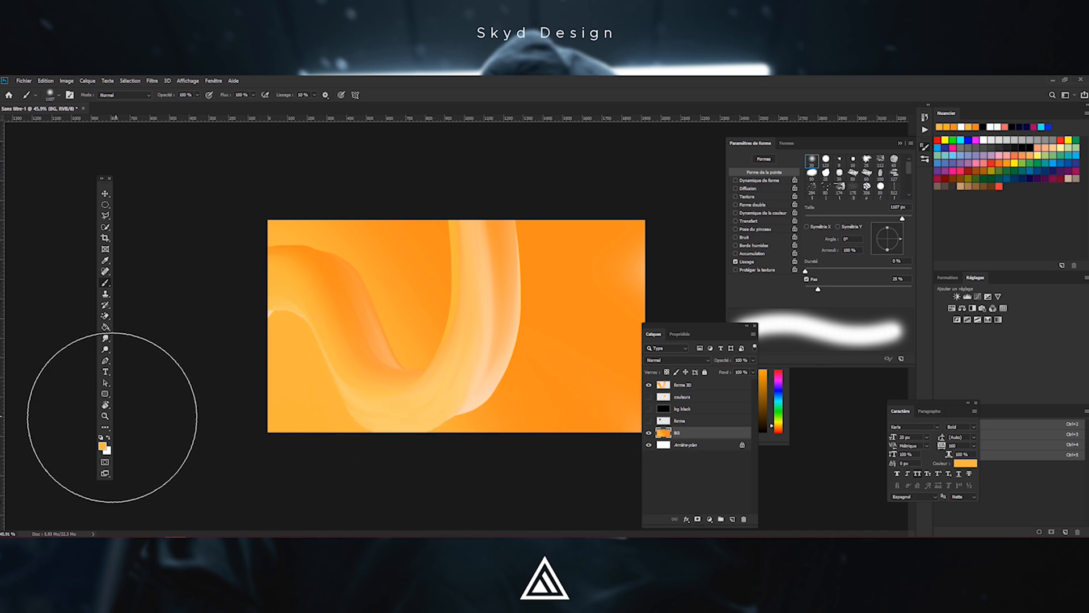
alt+click(319, 267)
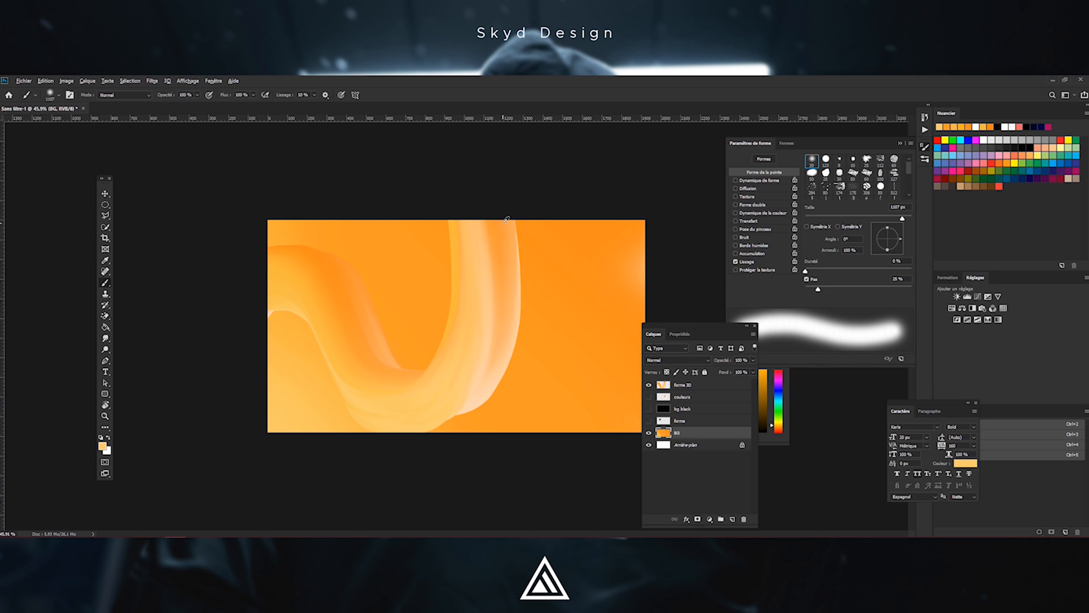
alt+click(508, 247)
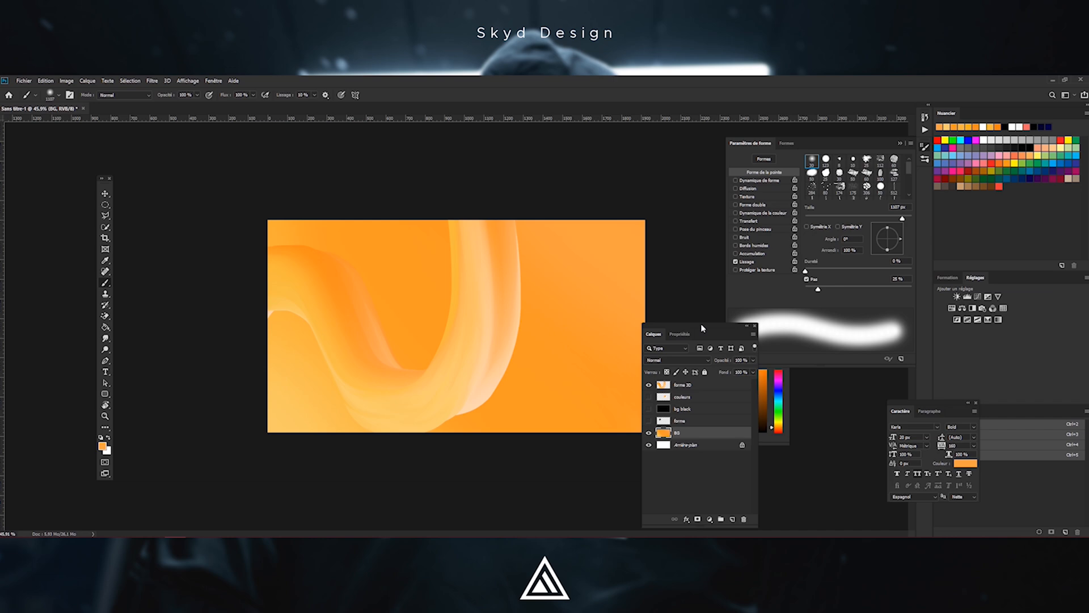
Move the Layers panel aside and blend more sampled orange dabs around the BG layer's edges
drag(702, 325, 820, 315)
alt+click(289, 421)
mouse_move(705, 158)
mouse_down()
mouse_move(615, 189)
mouse_move(700, 214)
mouse_up()
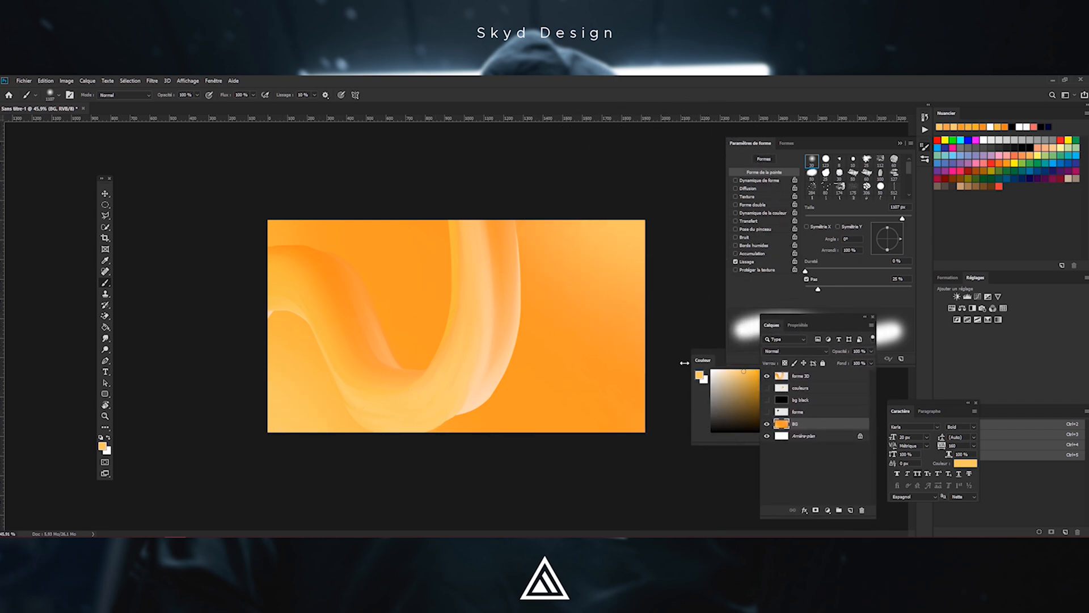
drag(669, 255, 698, 536)
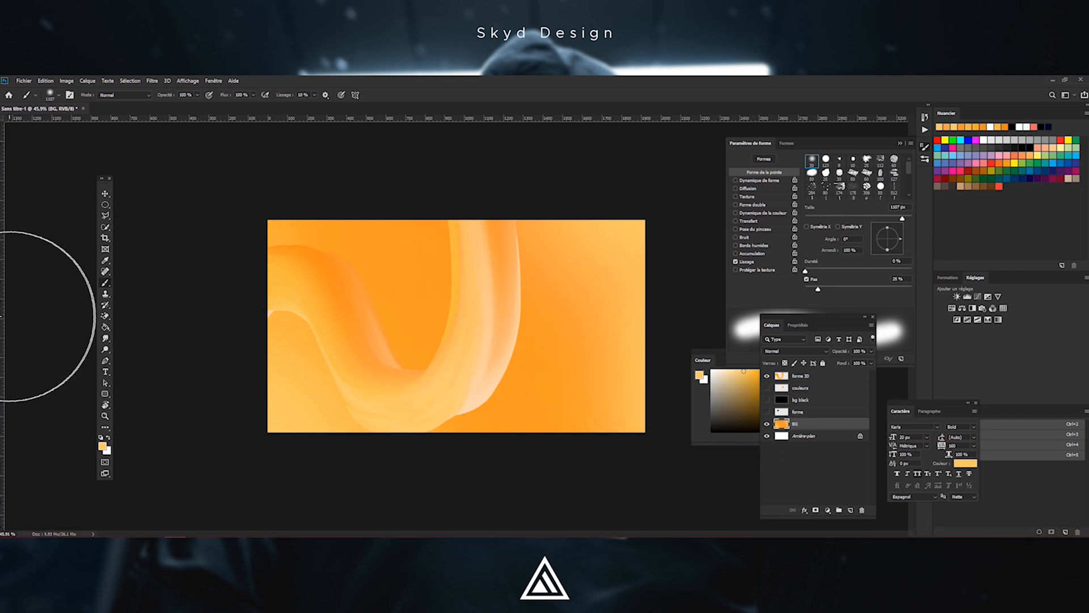
alt+click(283, 280)
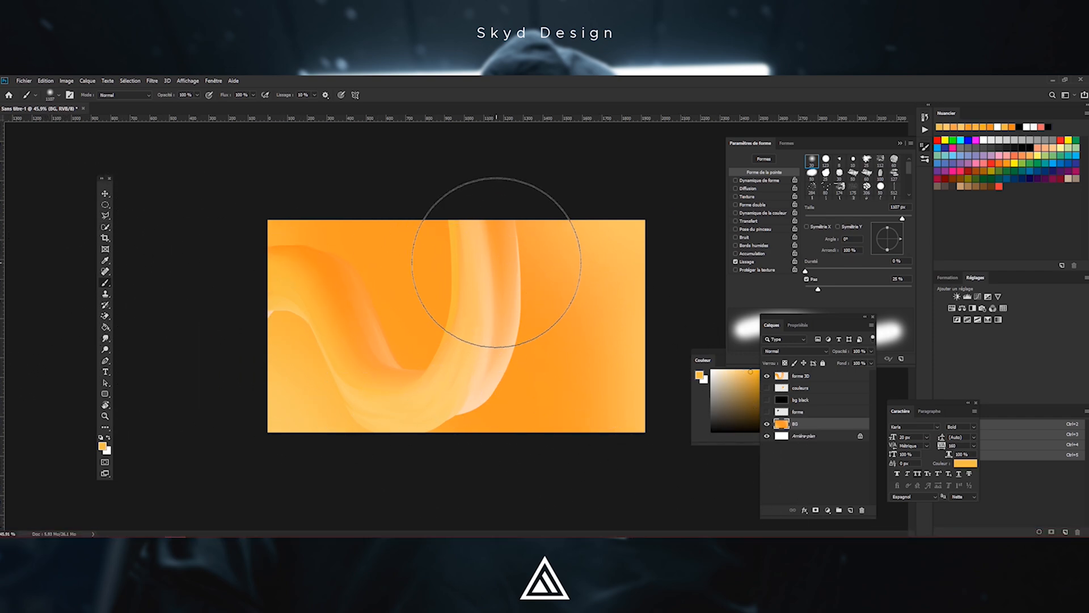
drag(579, 413, 641, 450)
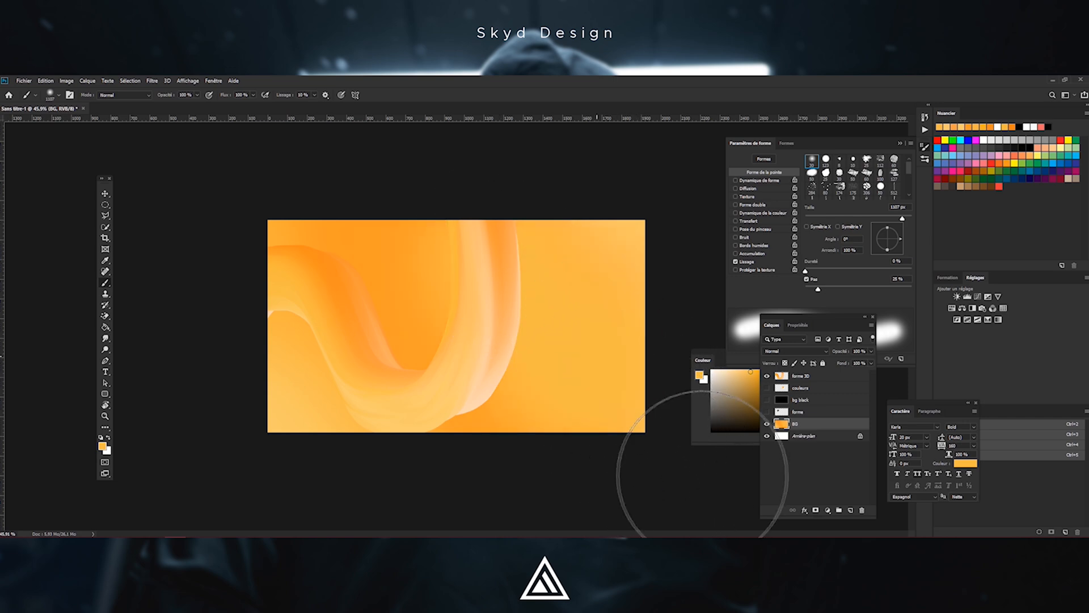
alt+click(328, 269)
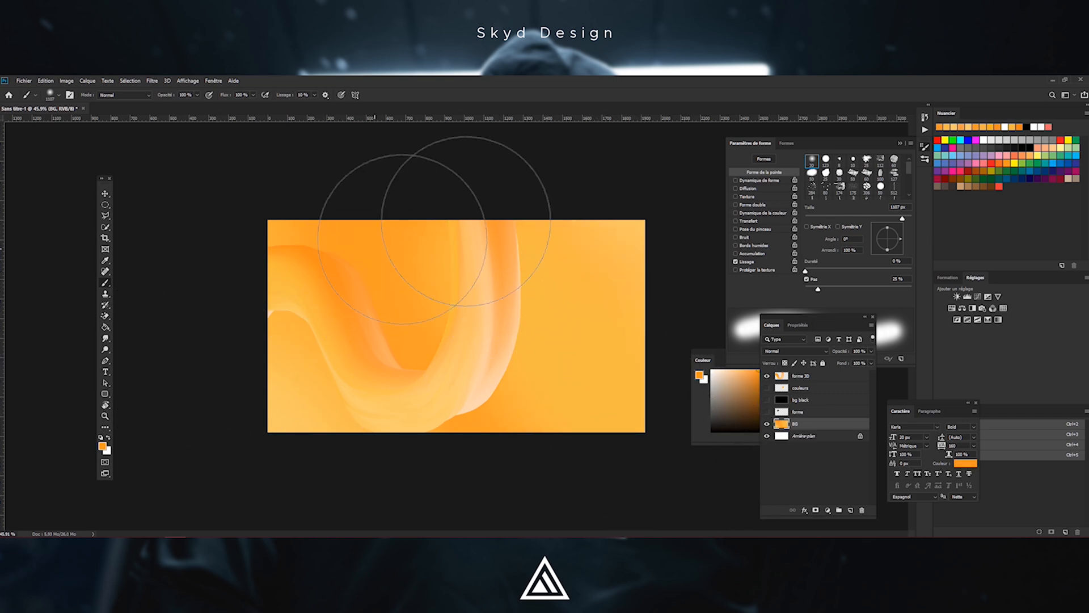
click(652, 189)
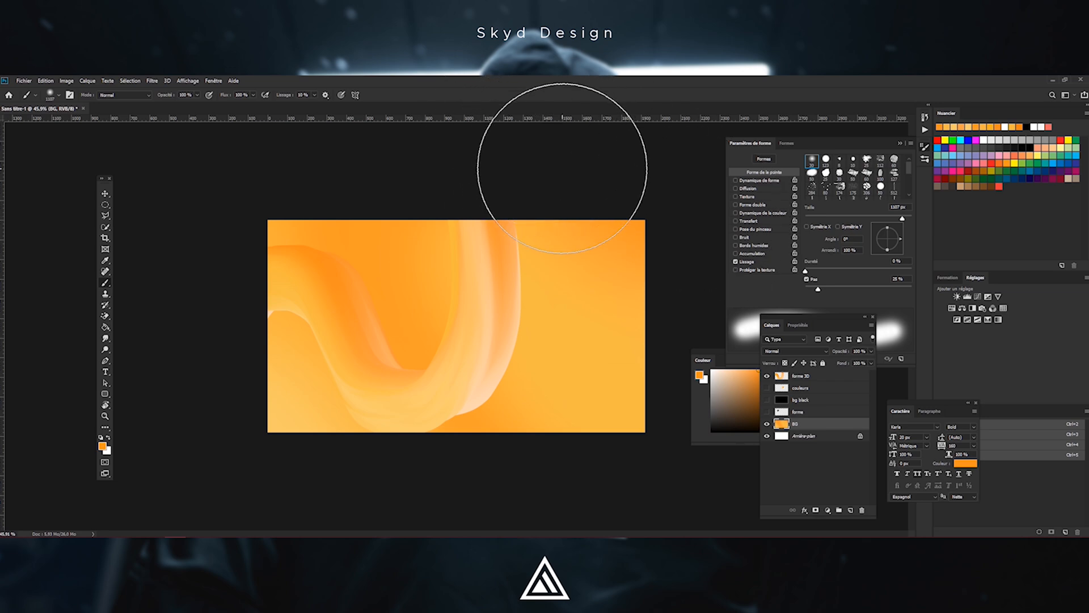
alt+click(292, 393)
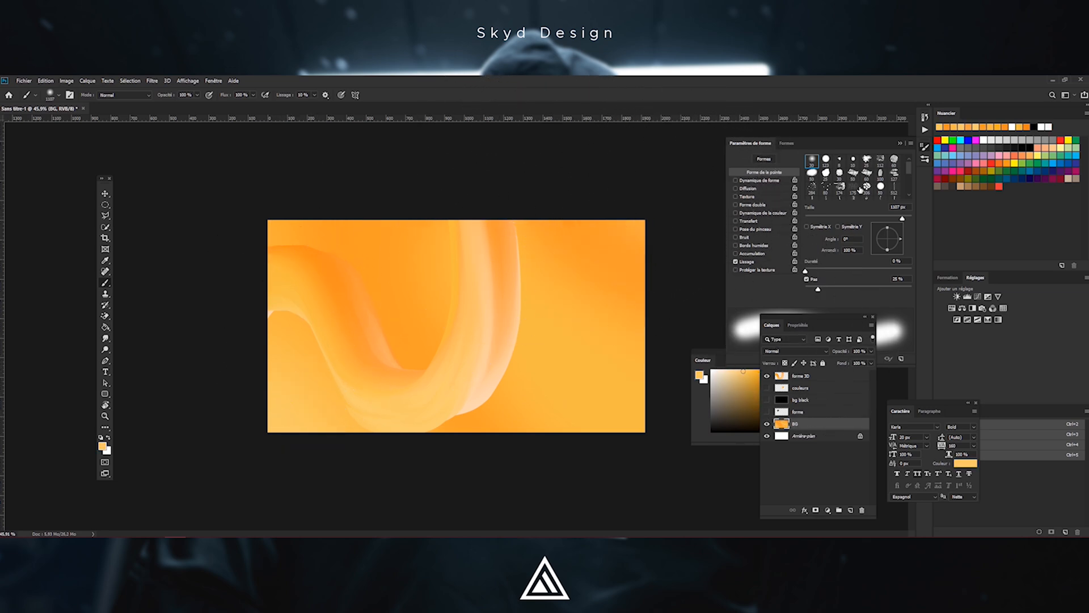
scroll(545, 233, down, 4)
scroll(491, 300, up, 4)
Try filling the BG layer with sampled foreground colours and undo the fill
key(alt+BackSpace)
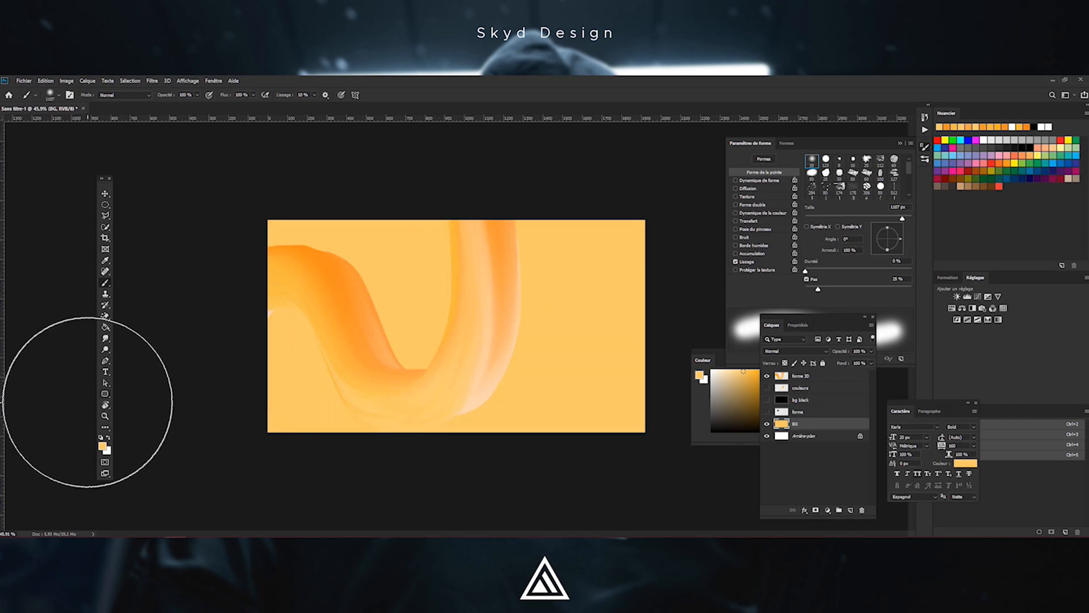
alt+click(293, 279)
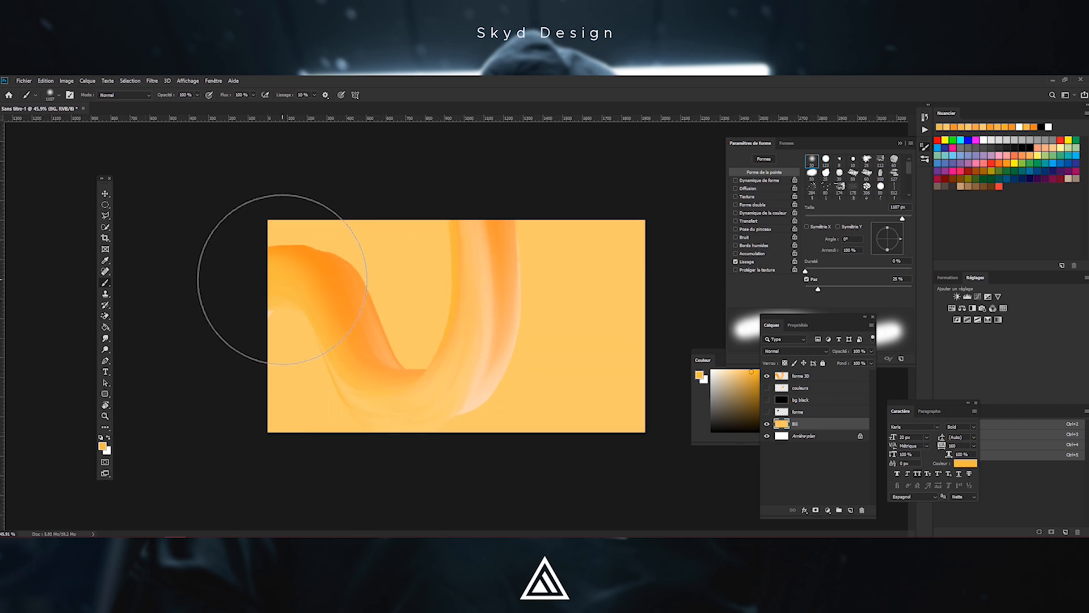
key(alt+BackSpace)
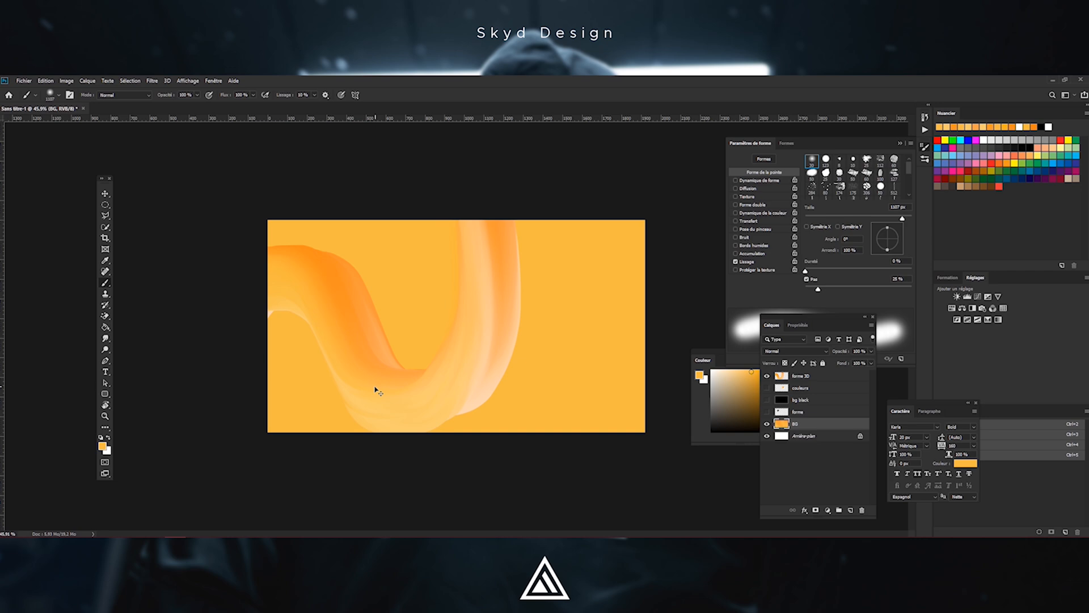
key(ctrl+z)
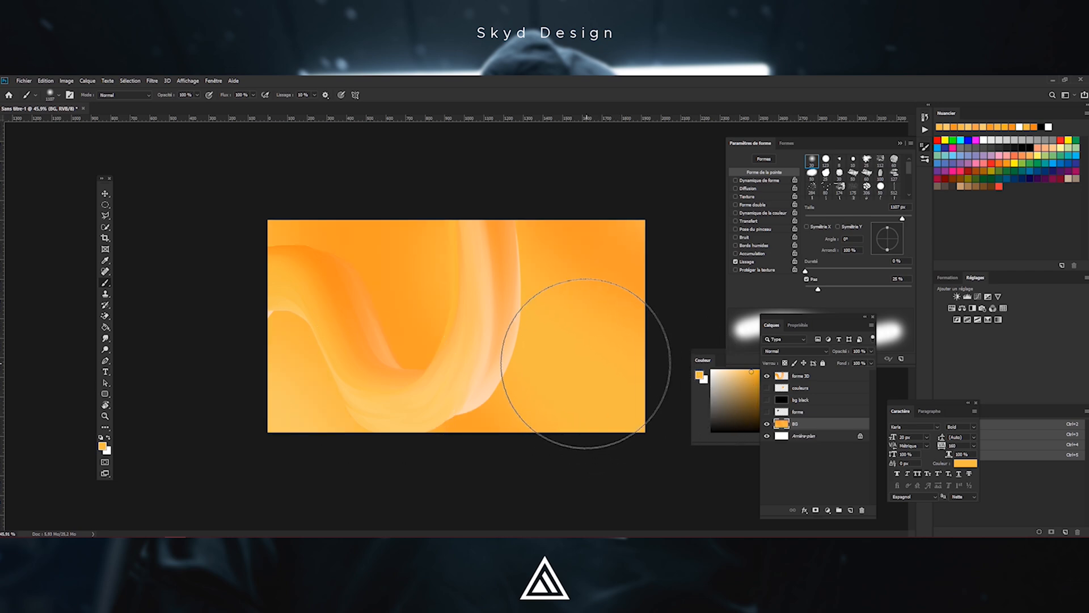